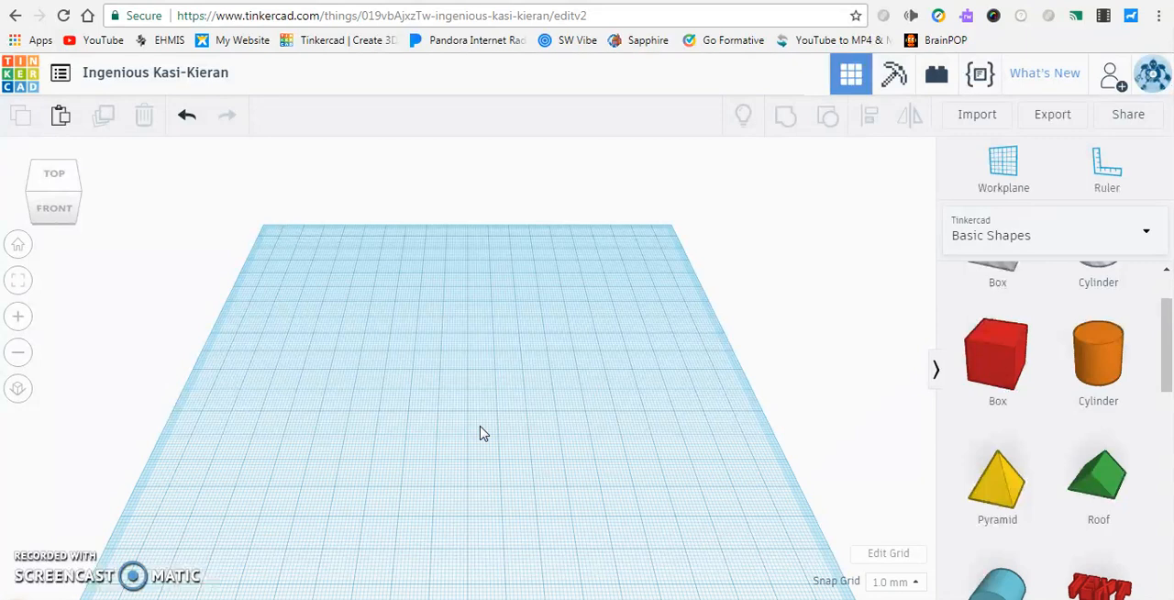
Place a red solid box near the middle of the empty workplane
click(492, 424)
click(575, 400)
click(552, 381)
drag(1010, 366, 443, 383)
mouse_move(474, 369)
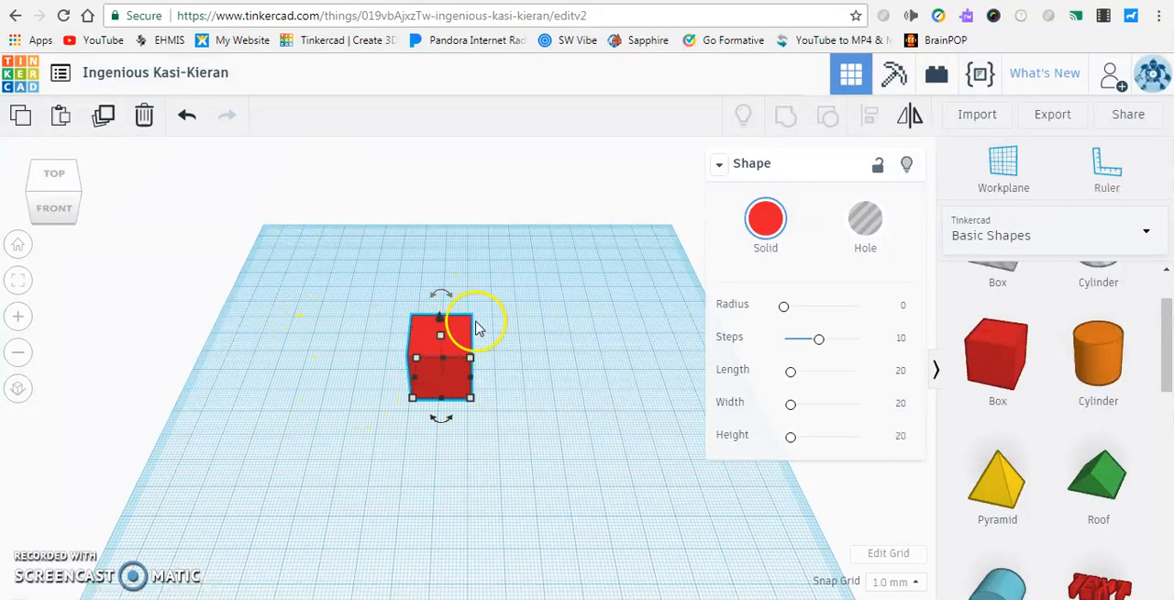
scroll(463, 345, up, 1)
scroll(463, 345, up, 1)
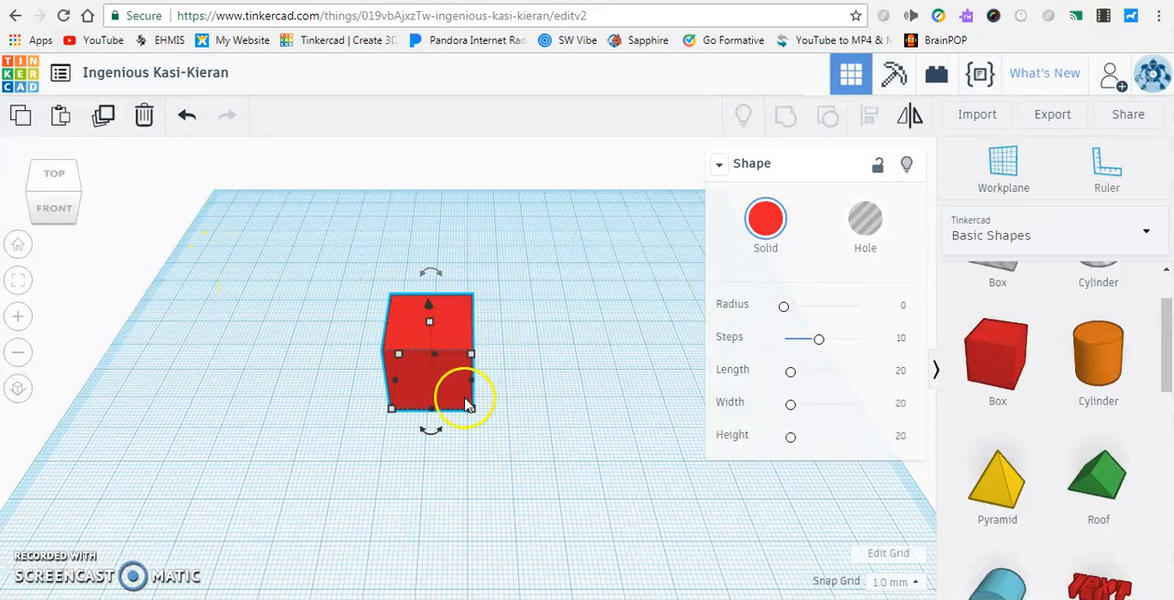
Delete the red box, undo that deletion, and delete the box again
click(147, 121)
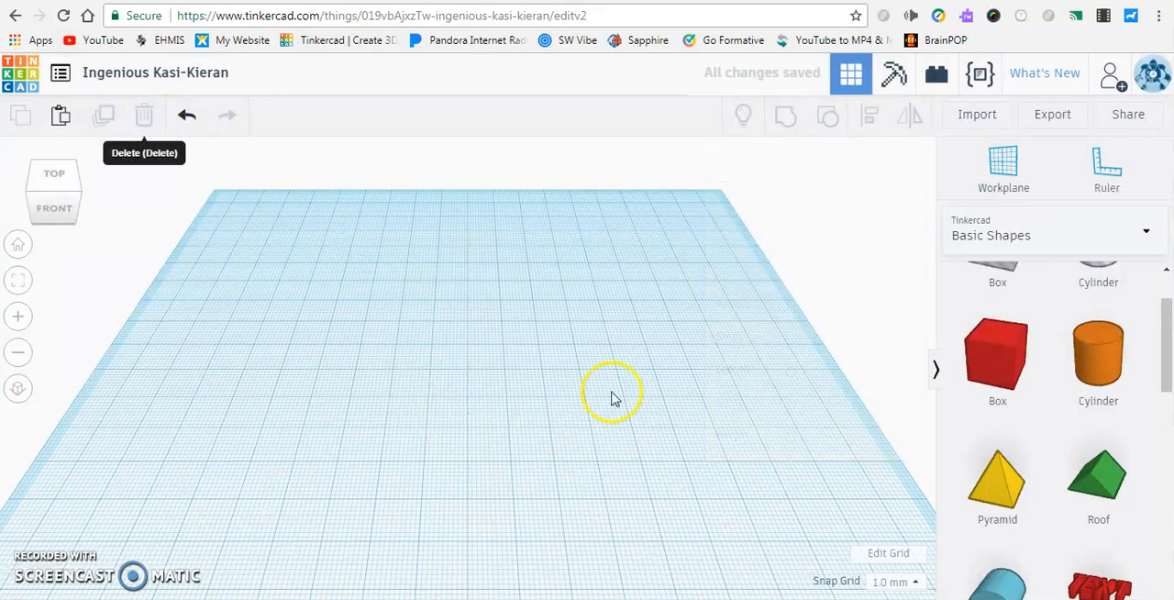
click(187, 114)
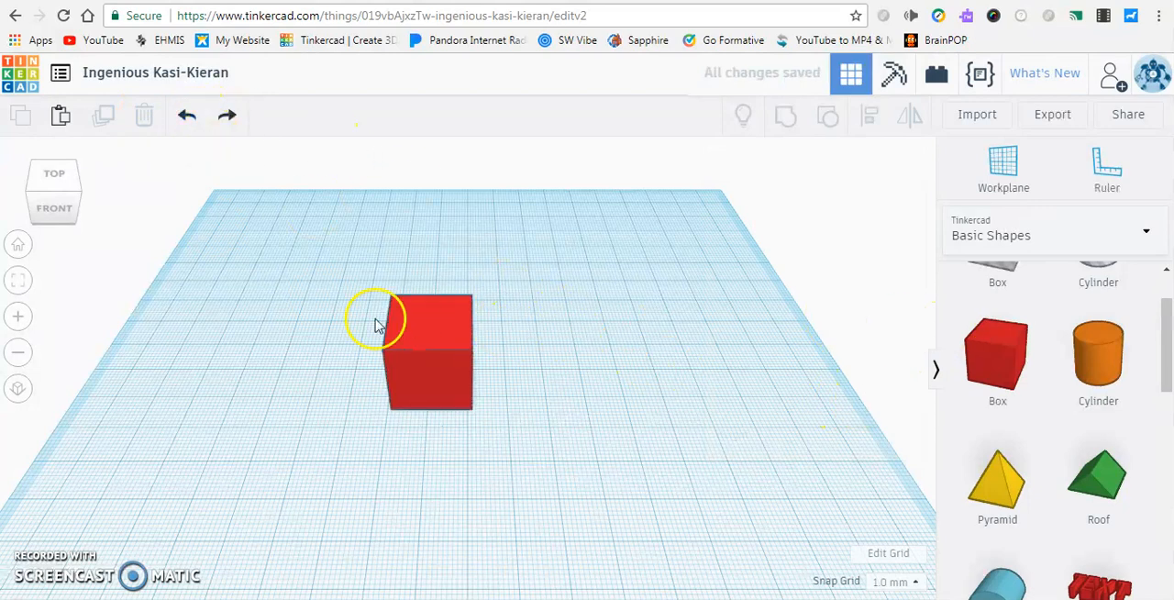
click(431, 332)
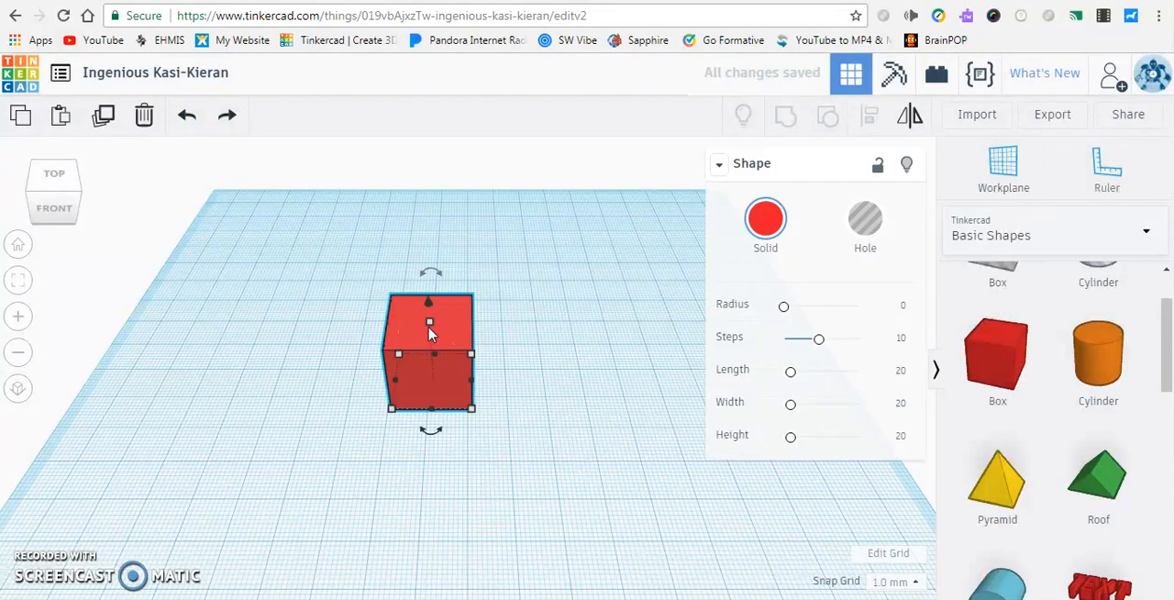
key(Delete)
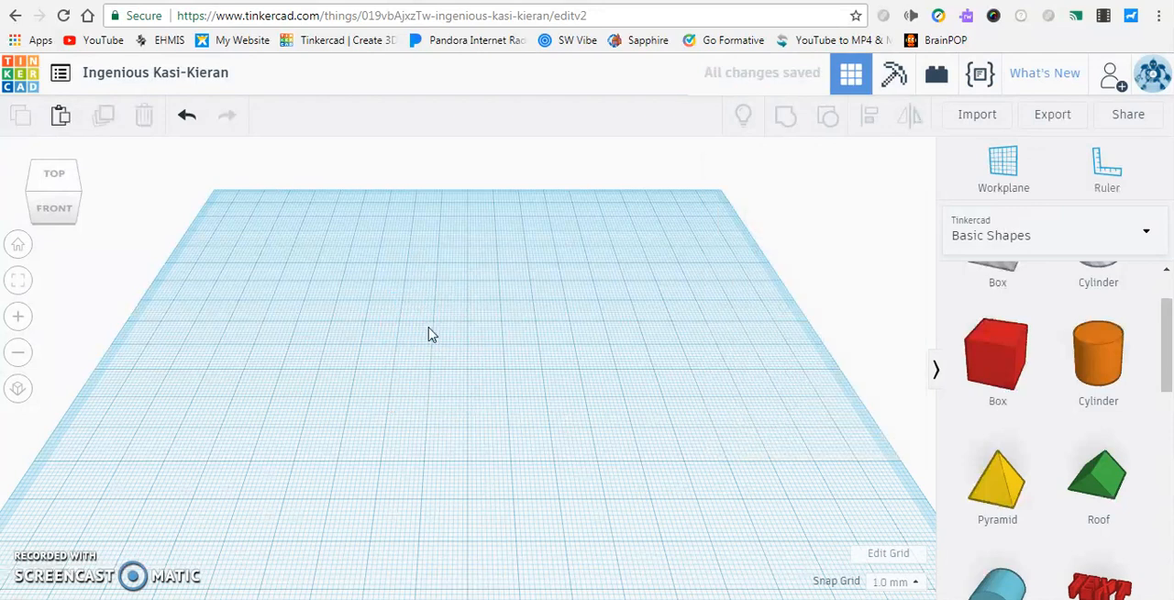
Place a new red solid box toward the back left of the workplane
click(1005, 365)
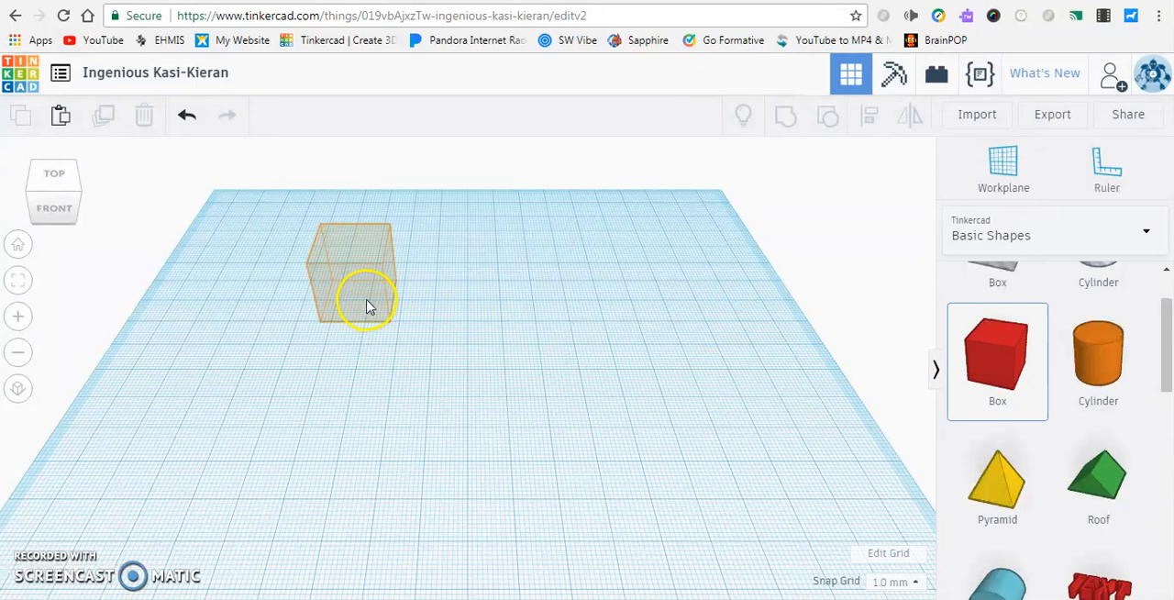
click(370, 305)
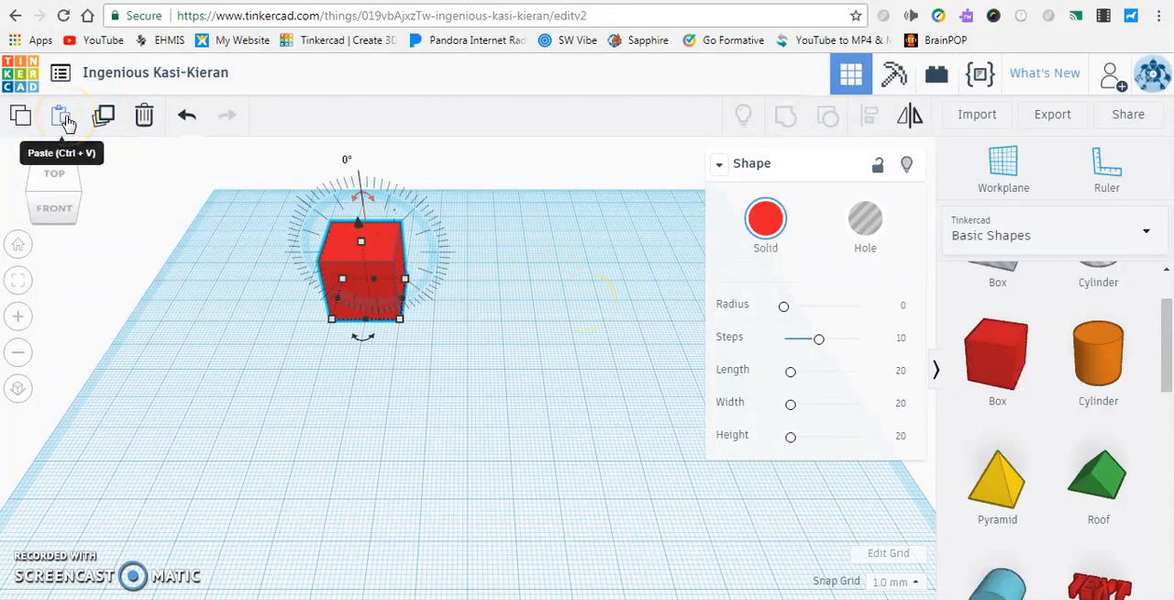
Paste two copies of the box, moving the first 24 mm sideways to its right and the second in front of the original
click(63, 116)
drag(421, 248, 505, 244)
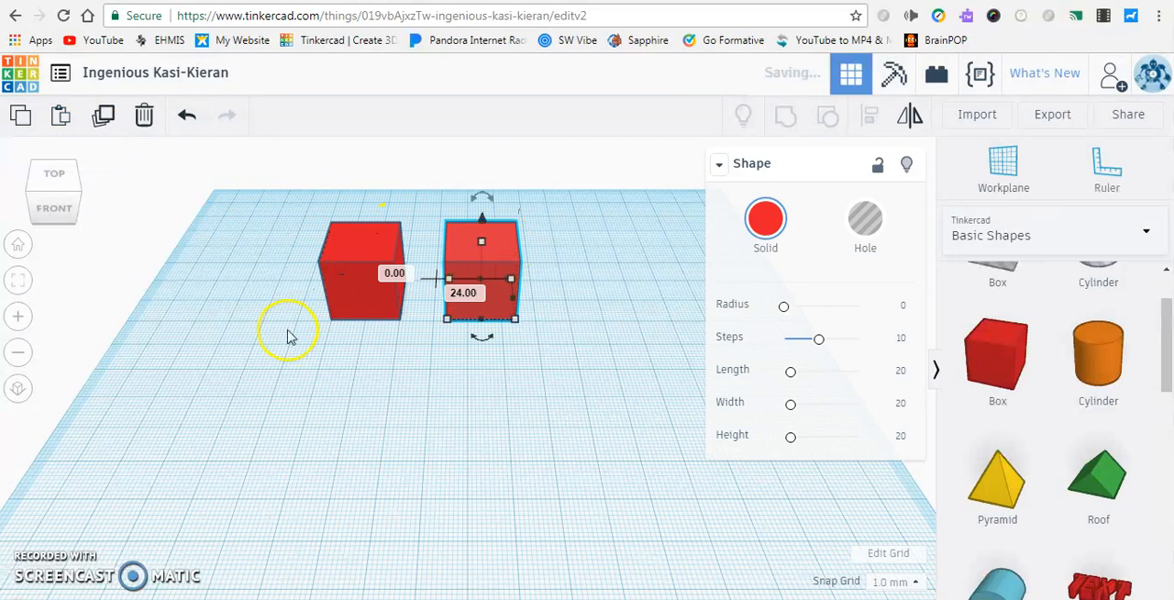
key(ctrl+v)
click(524, 267)
drag(514, 303, 348, 368)
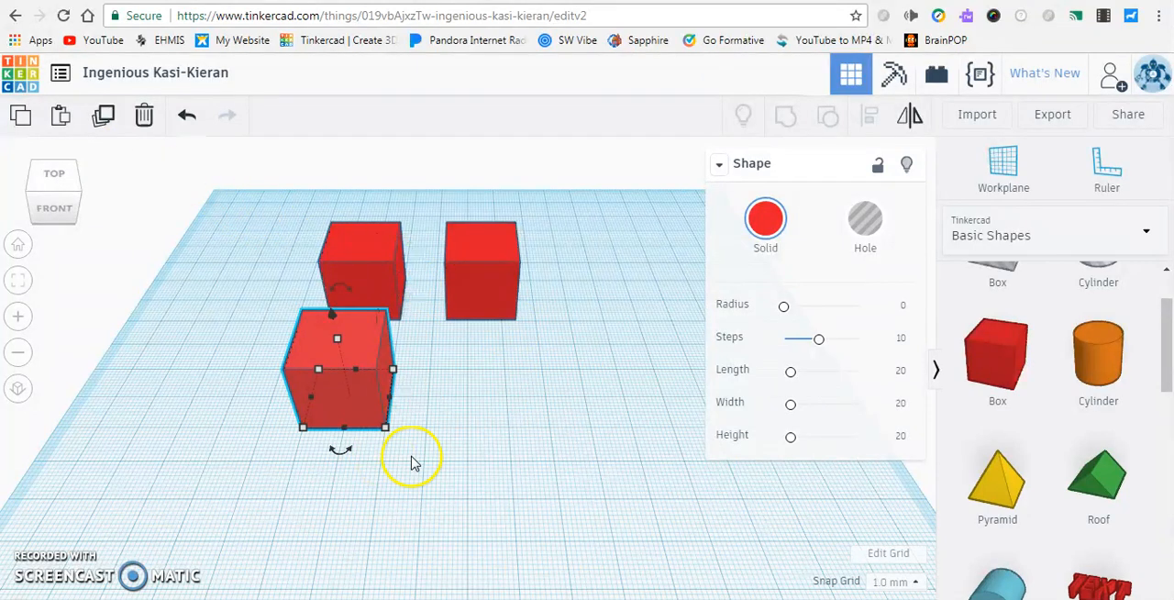
Move the front copy 58 mm across and 32 mm back beside the other copy, and return it in front of the original box
drag(362, 340, 597, 268)
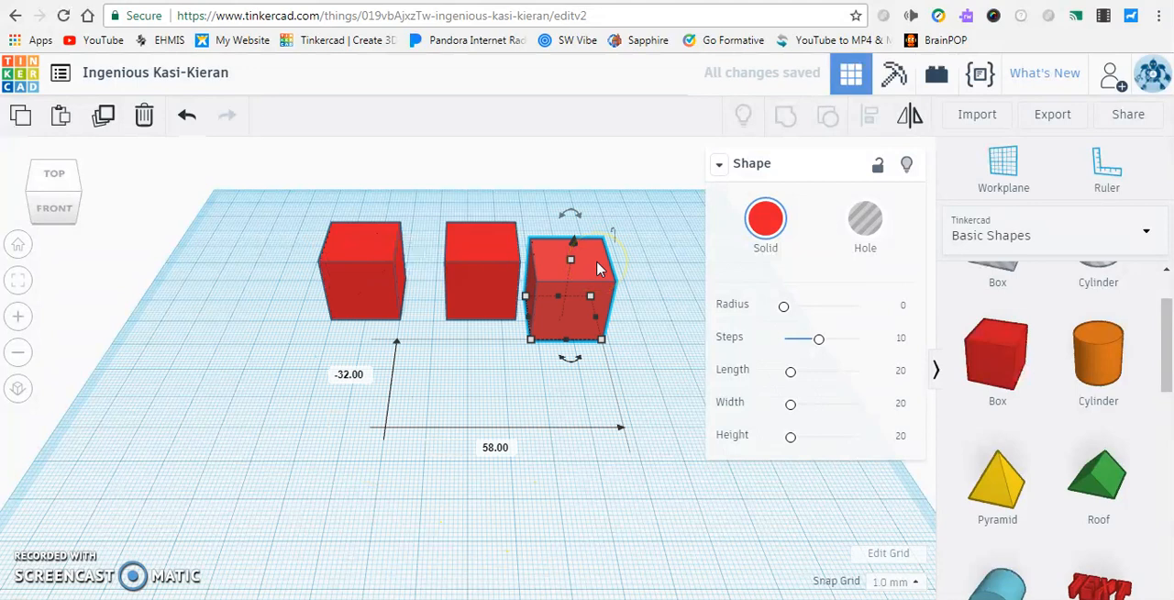
click(551, 249)
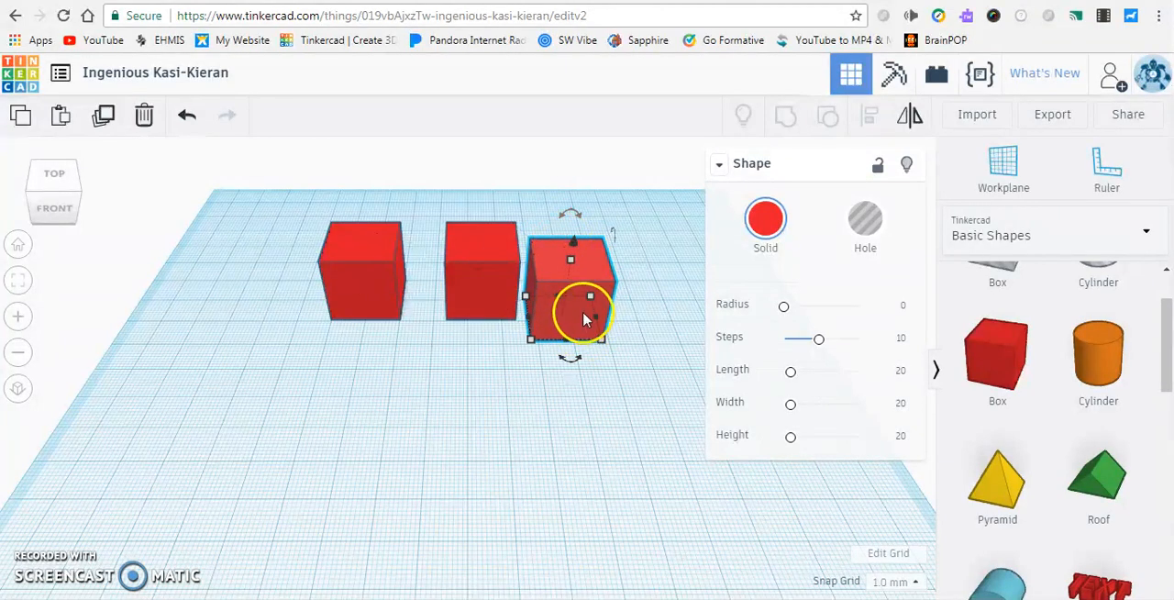
drag(582, 300, 341, 342)
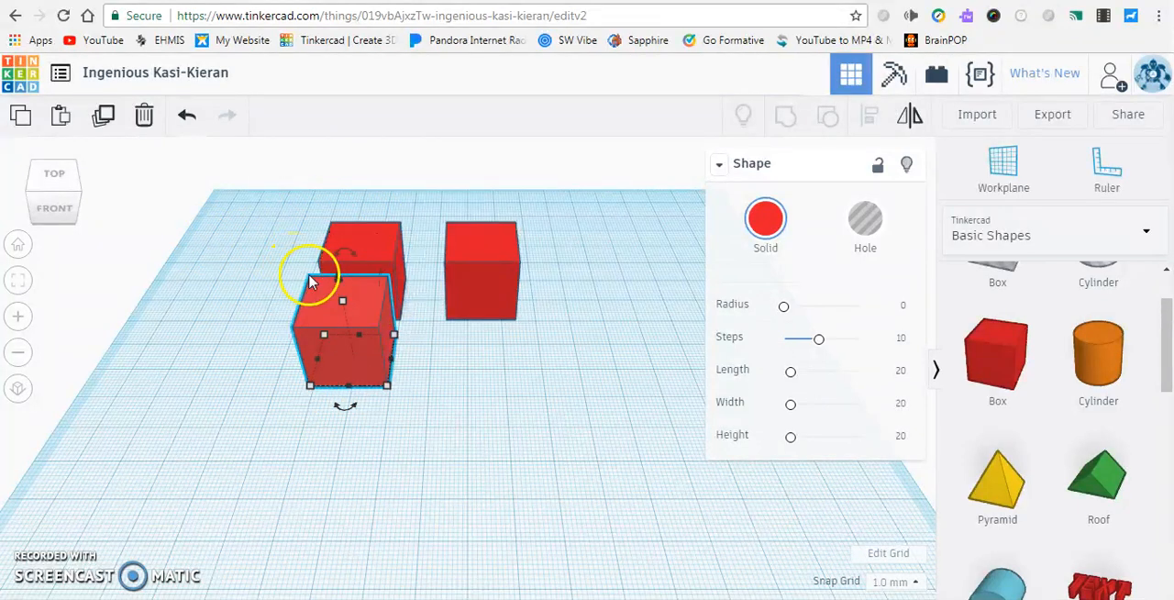
Select the original box and the copy in front of it together, and delete the separate copy to their right
drag(286, 179, 415, 403)
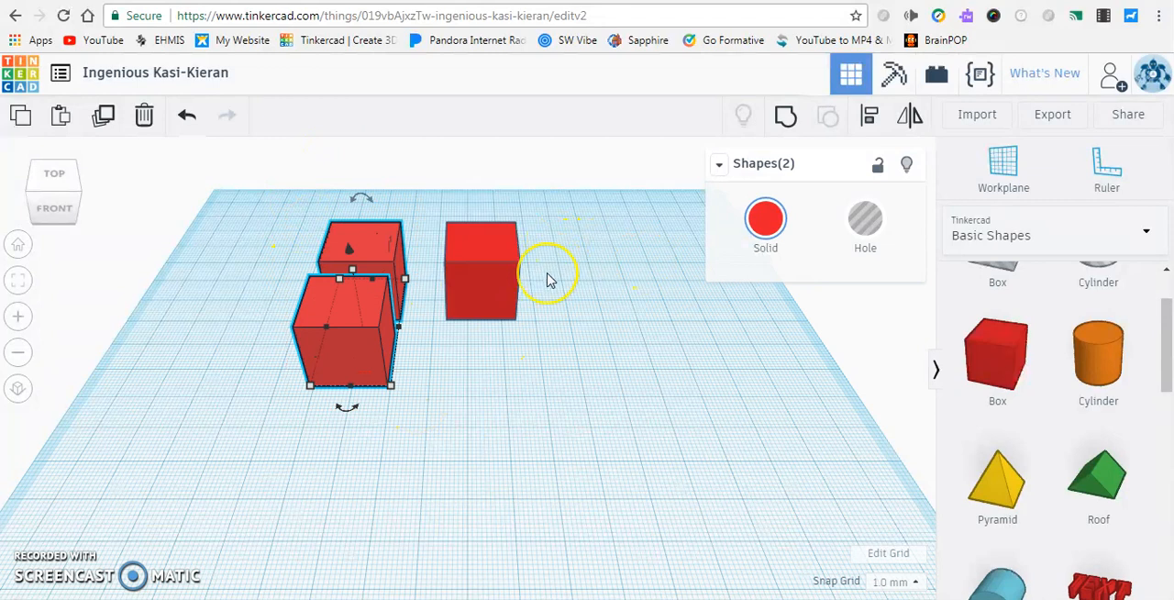
click(516, 278)
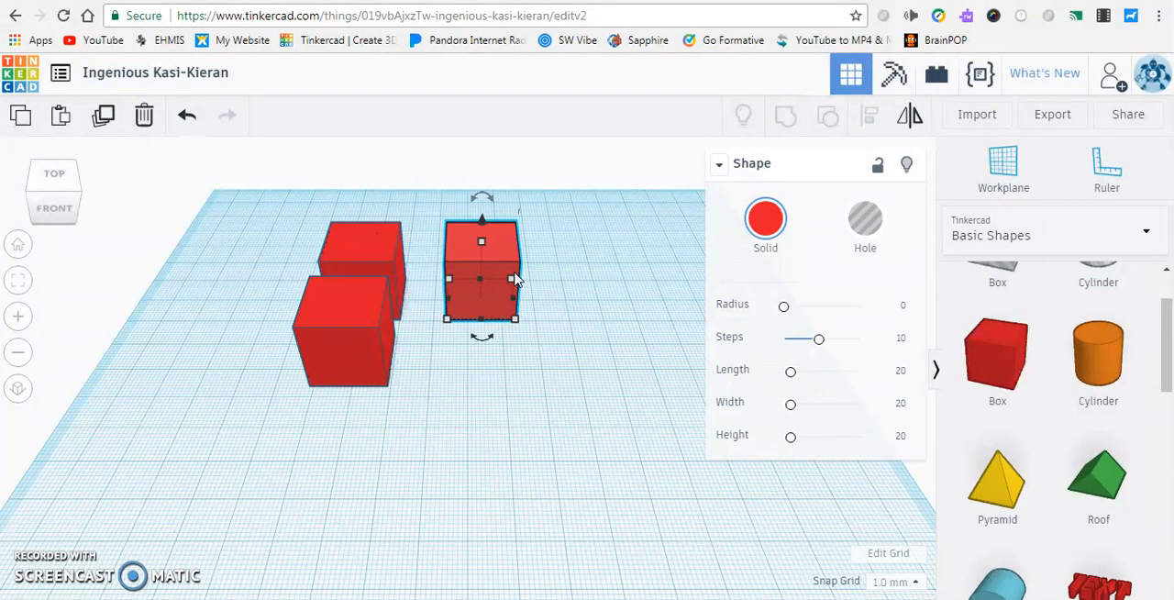
key(Delete)
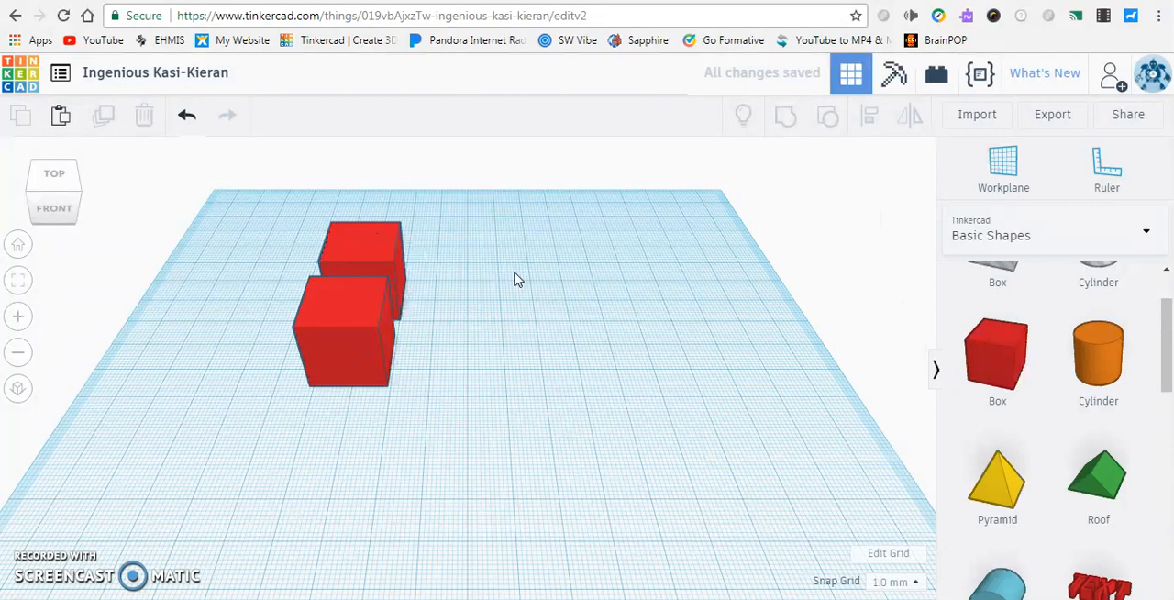
Move the front copy so it overlaps the original box, raised above the workplane and rotated
drag(367, 340, 438, 282)
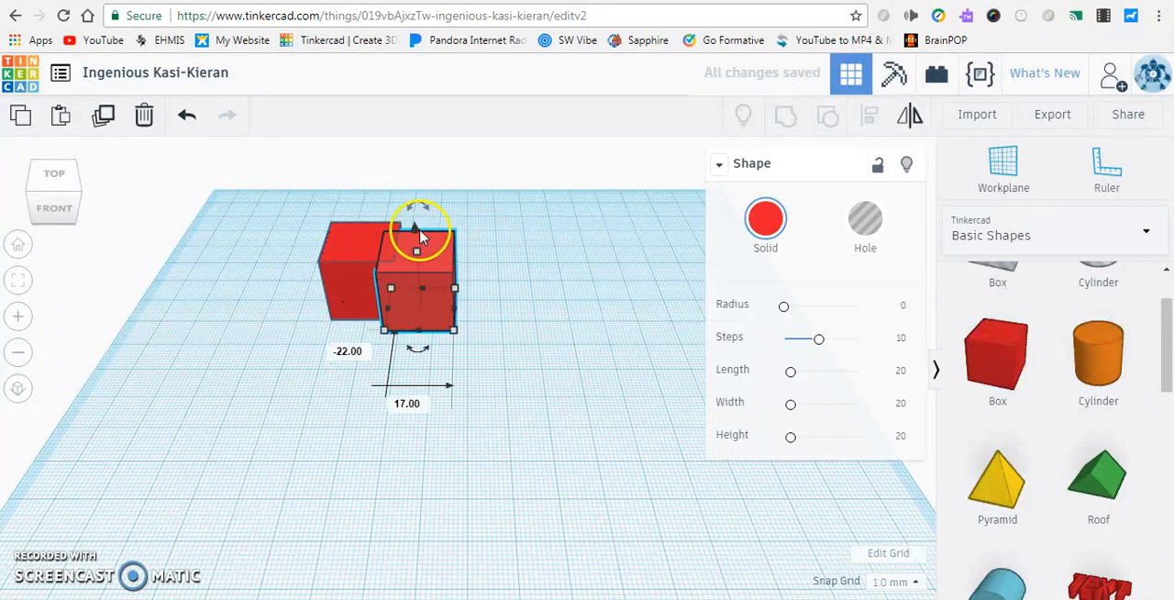
drag(409, 225, 412, 206)
drag(398, 262, 432, 336)
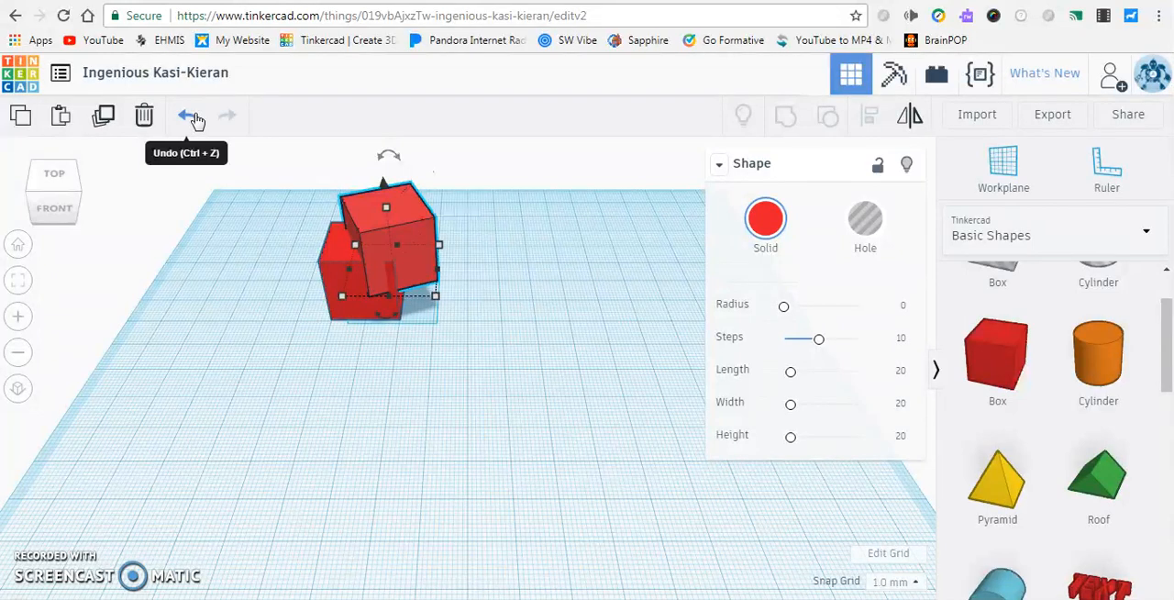
Undo the rotation, move and lift of the raised box, and redo all three changes
click(189, 116)
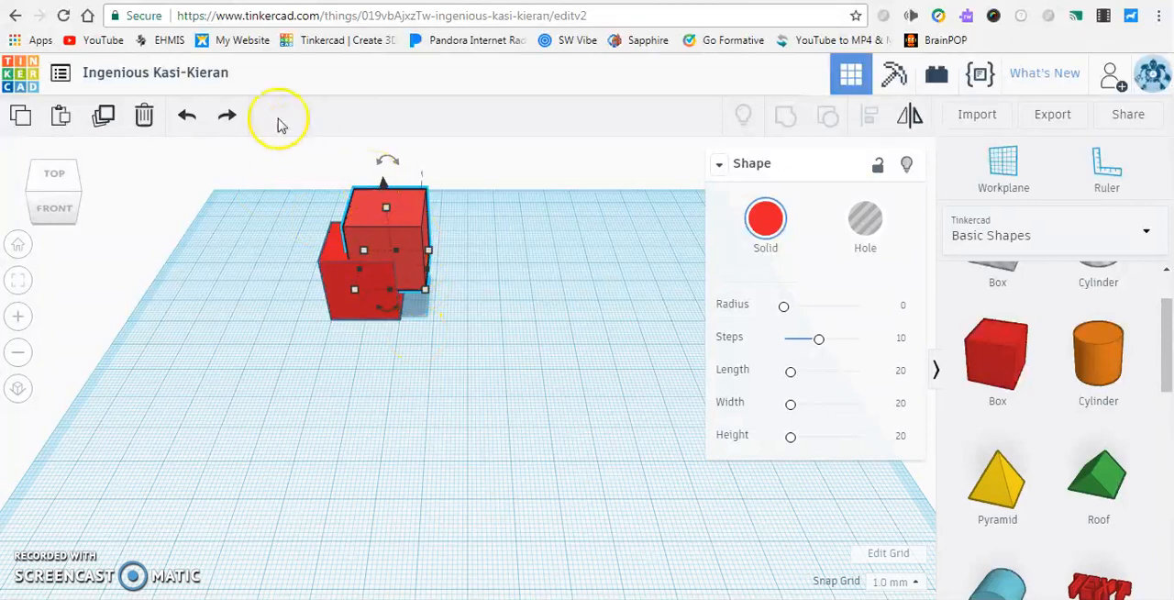
click(188, 117)
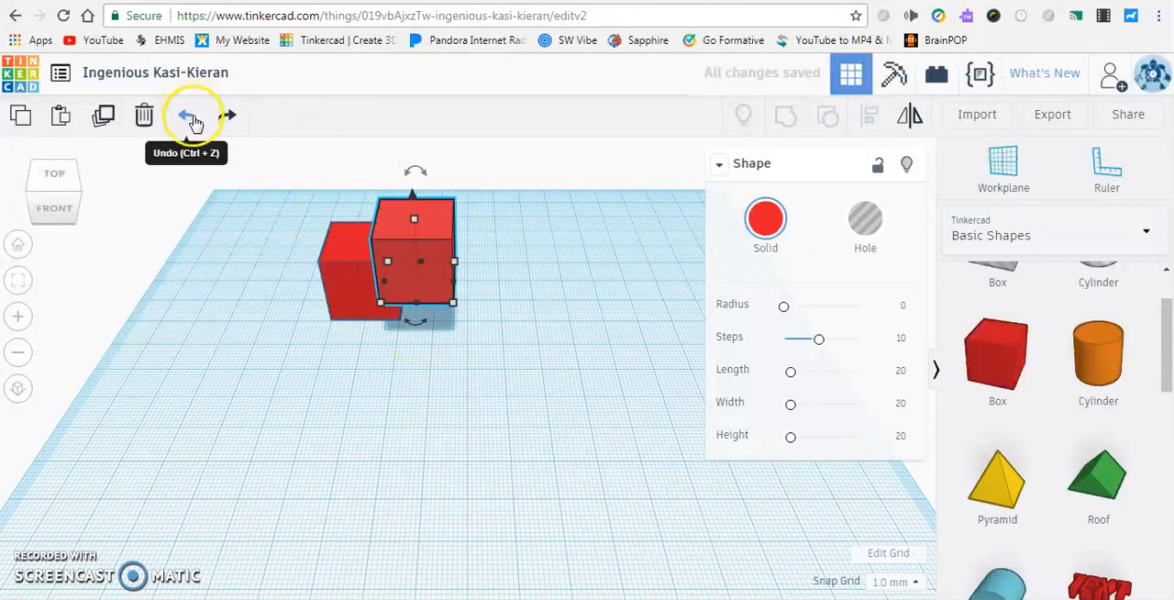
click(190, 118)
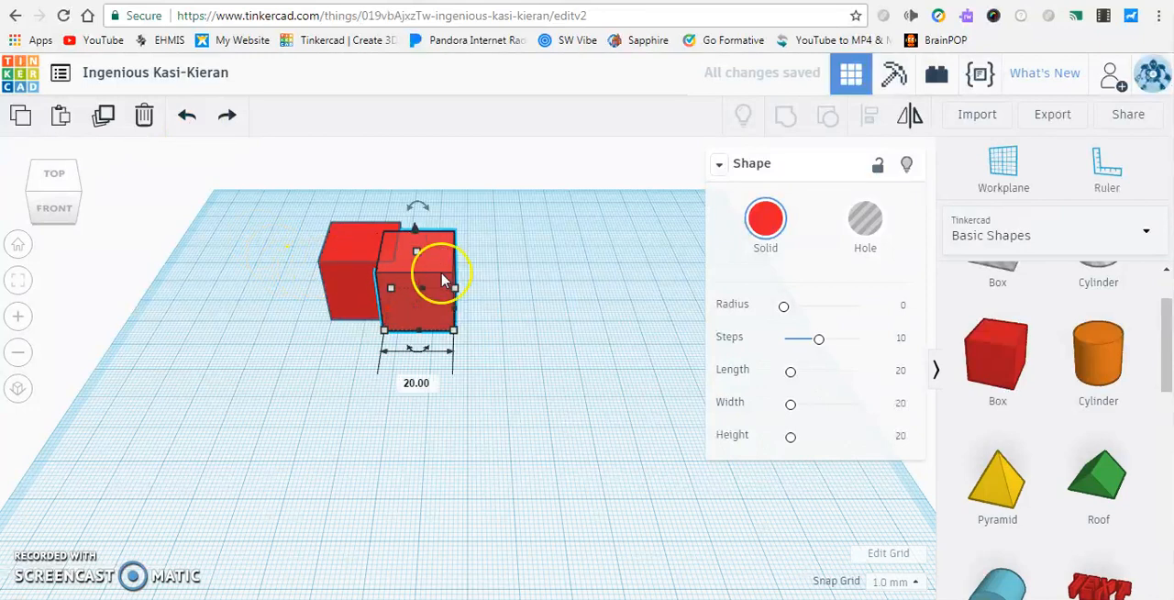
click(228, 119)
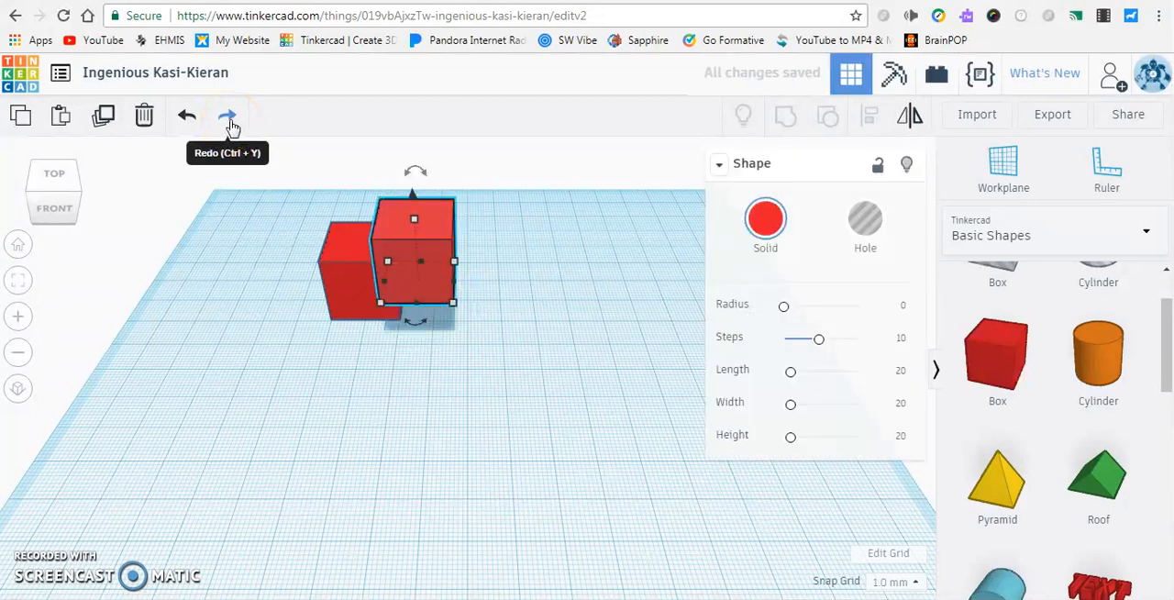
click(229, 123)
click(231, 122)
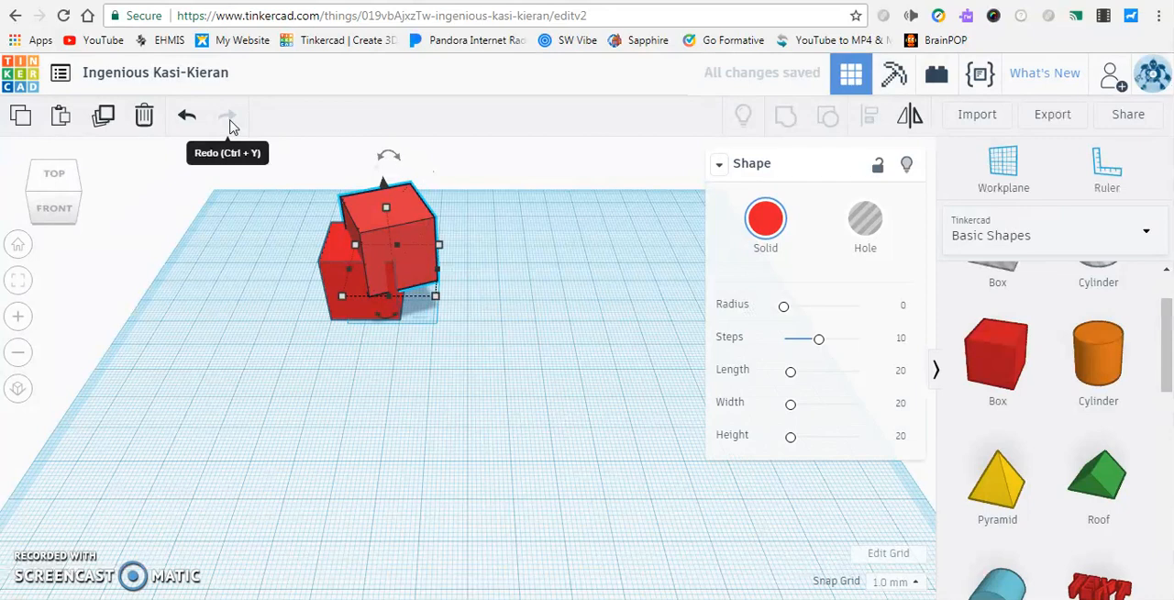
Undo the latest change to the rotated box once more and redo it
click(189, 121)
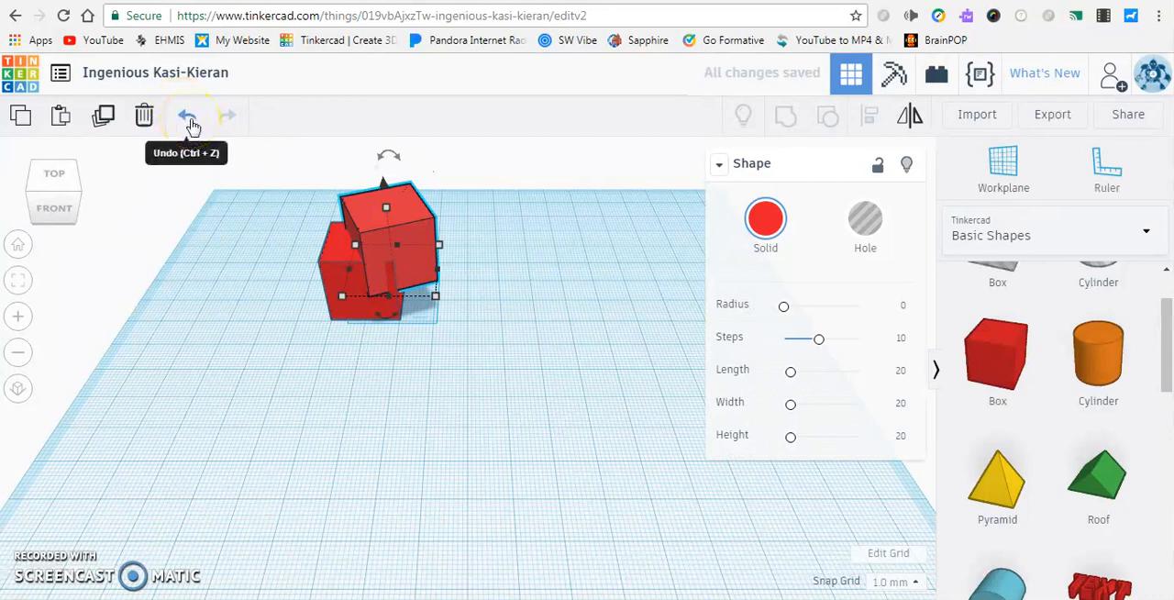
click(189, 122)
click(229, 119)
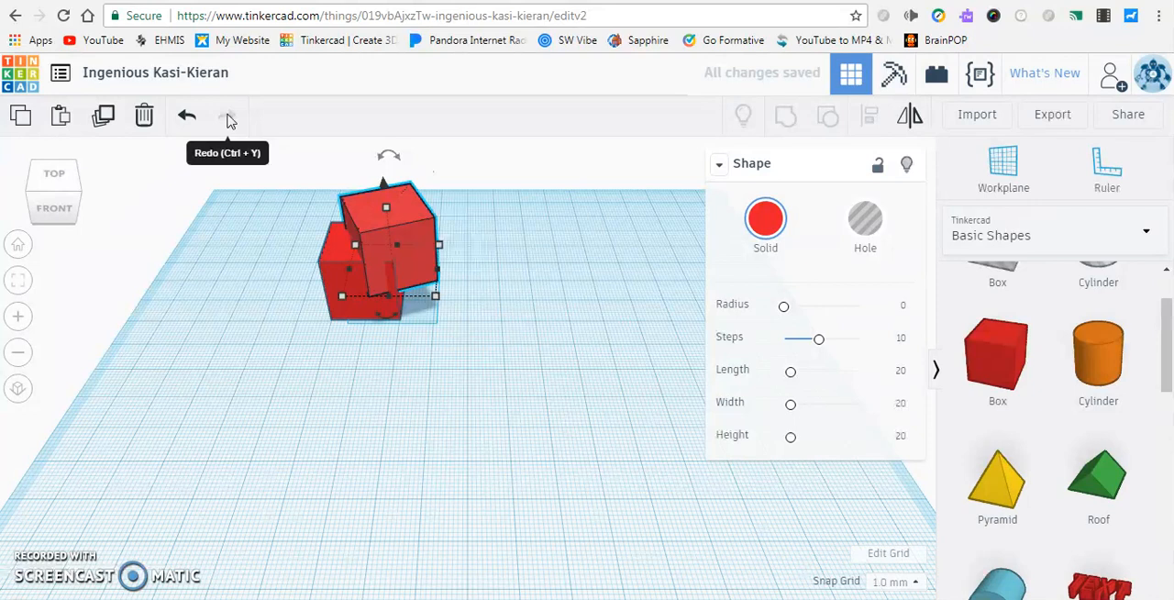
Move the rotated box clear of the original box and delete it
drag(336, 225, 529, 314)
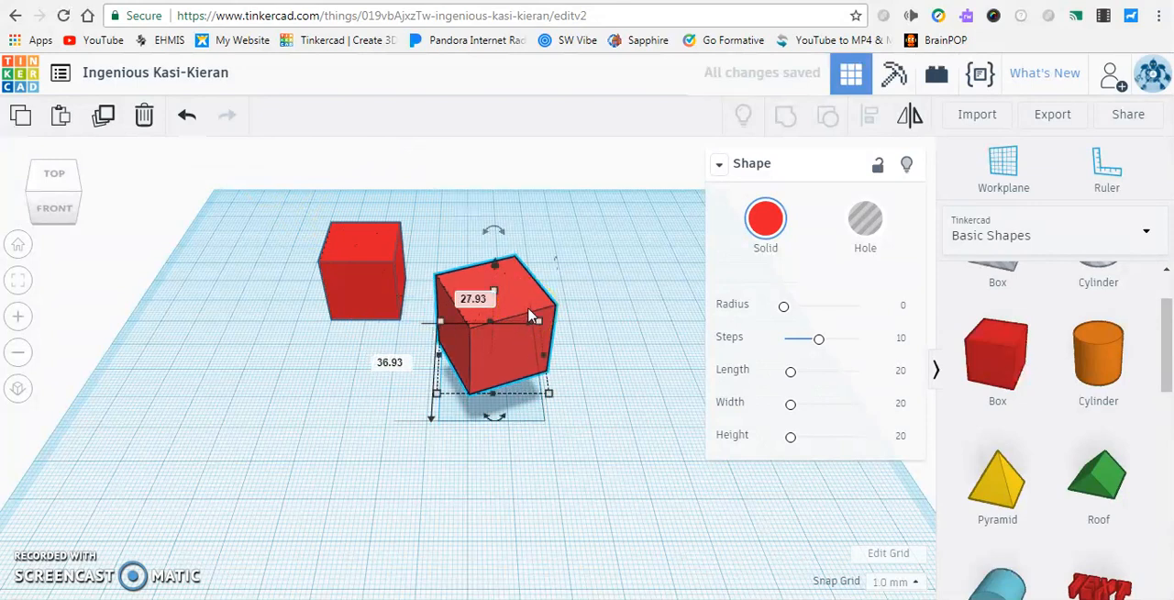
key(Delete)
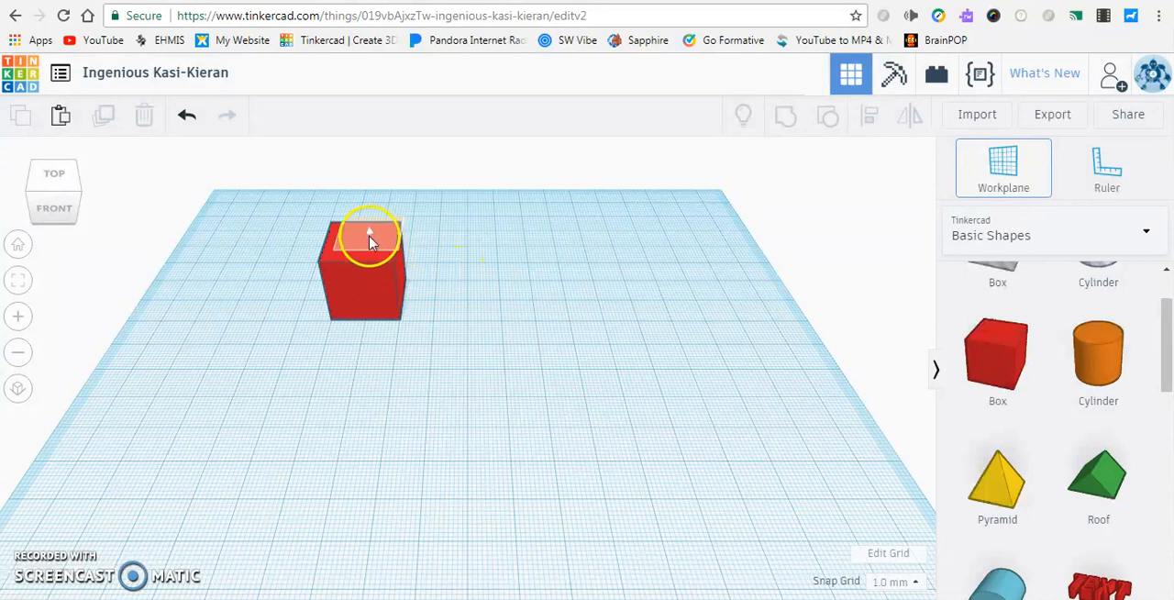
Set the workplane on the front face of the red box, and move it to the box's right side face
click(365, 286)
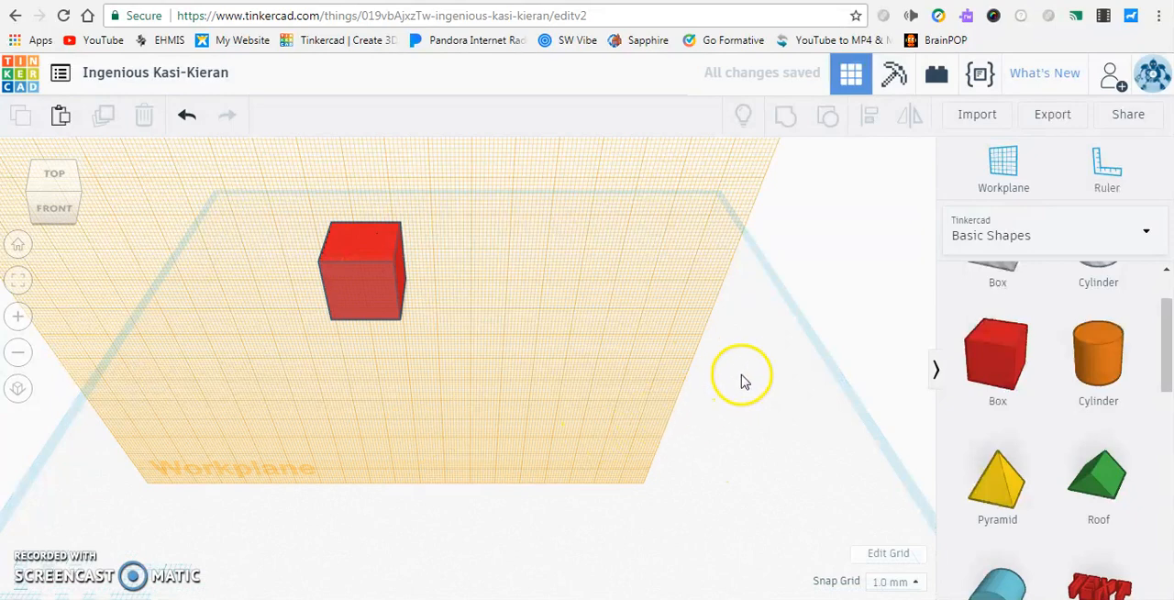
right_drag(745, 381, 502, 447)
right_drag(512, 256, 844, 244)
click(993, 186)
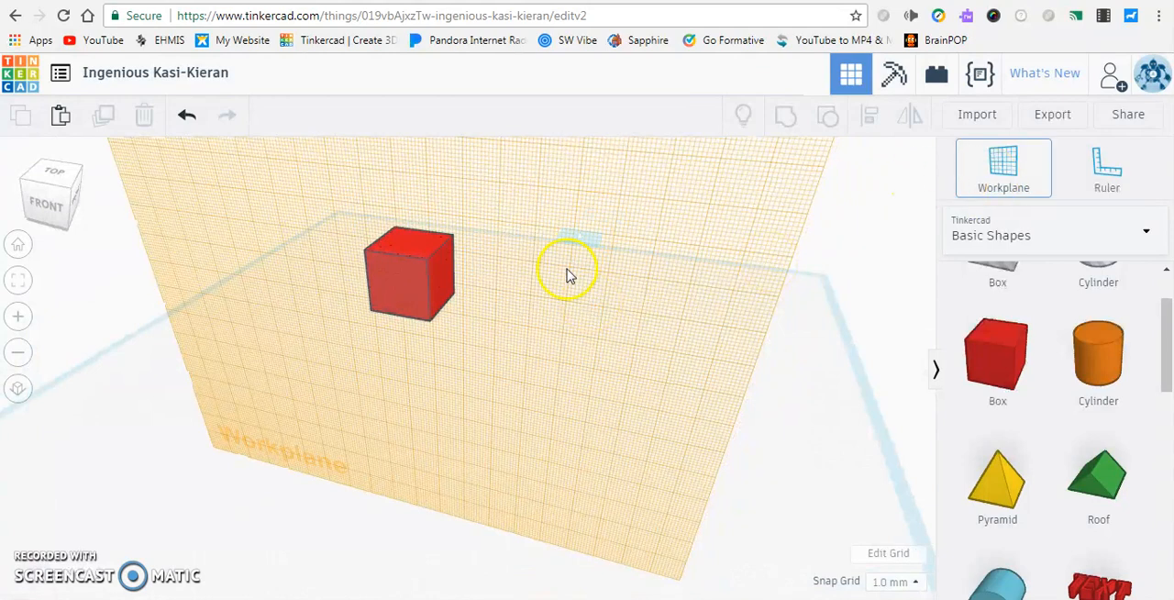
click(437, 278)
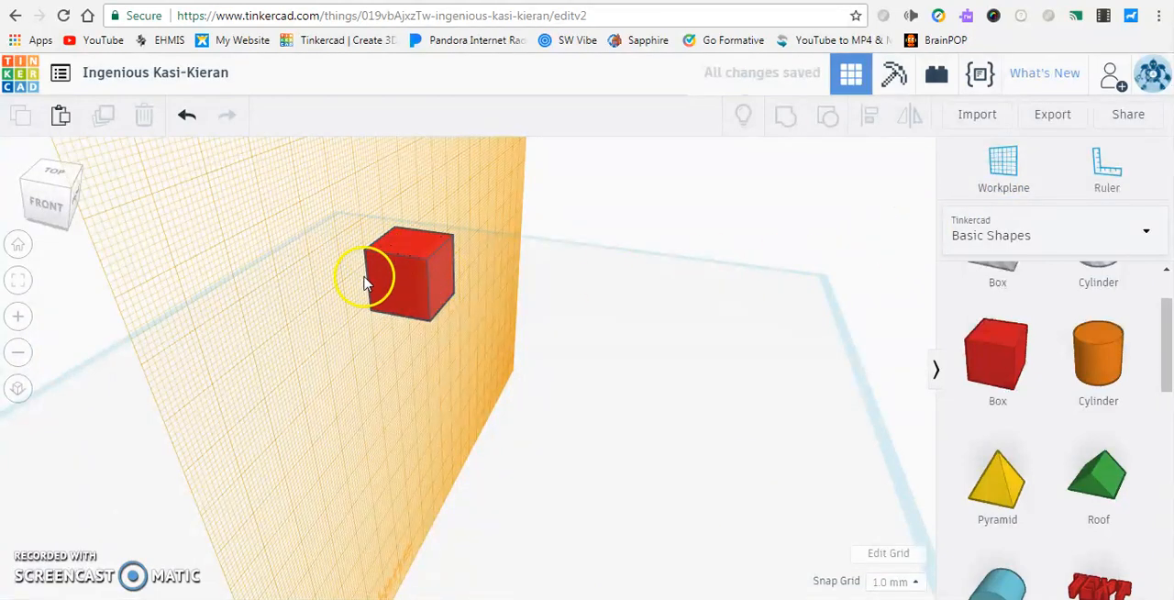
Set the workplane on the top face of the red box, and reset it to the base grid
click(1008, 176)
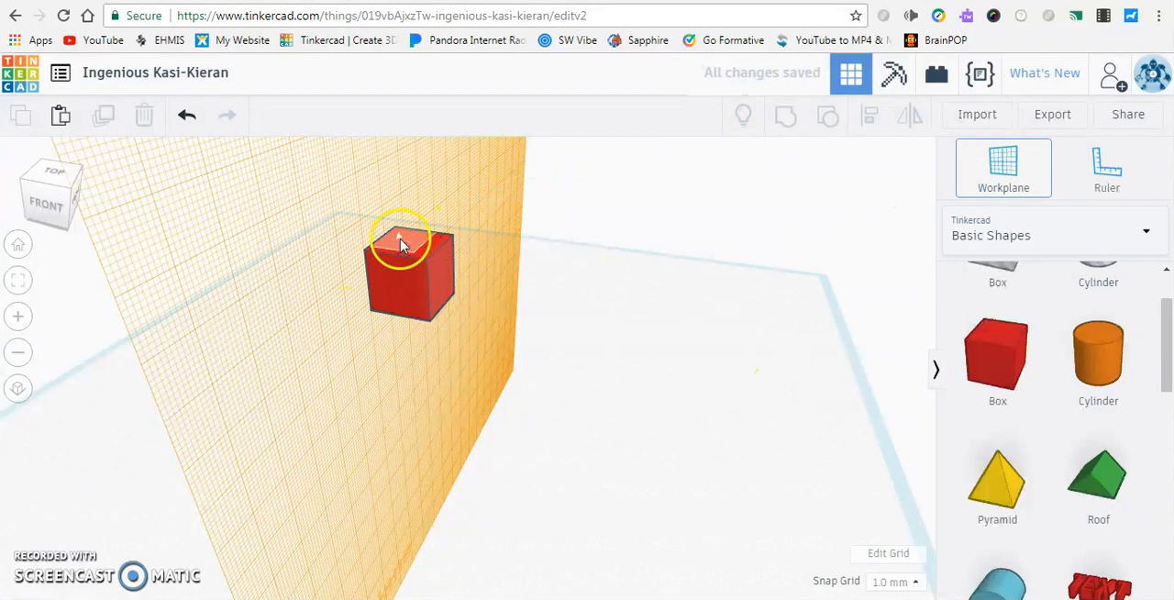
click(404, 246)
right_drag(477, 357, 543, 367)
key(w)
click(785, 345)
right_drag(569, 339, 553, 370)
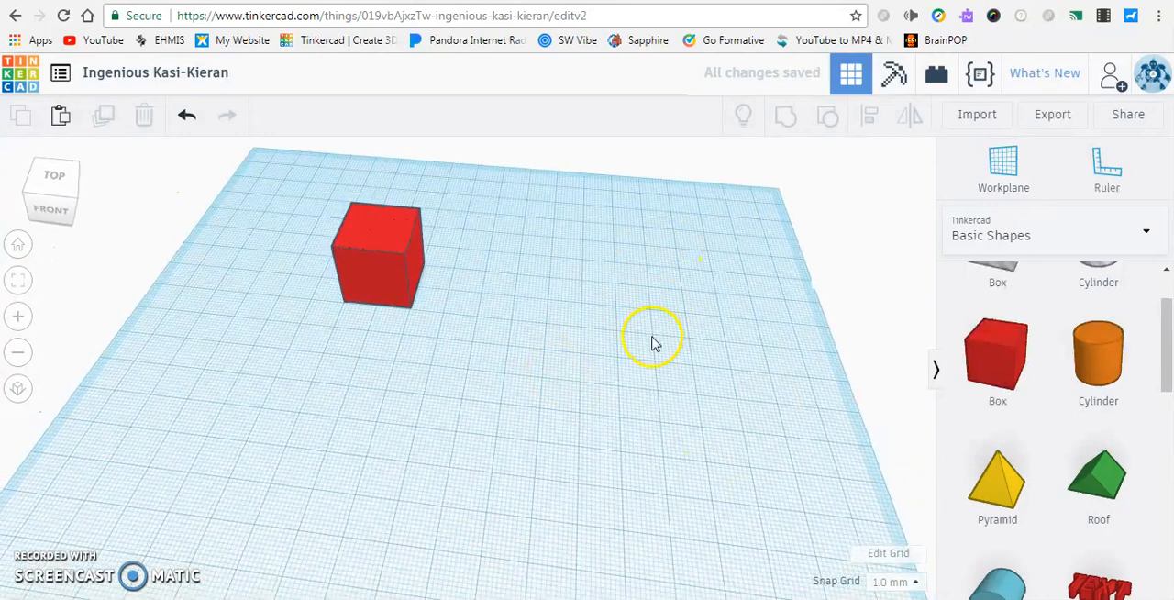
Place a green roof shape on top of the red box and delete it
drag(1111, 490, 526, 337)
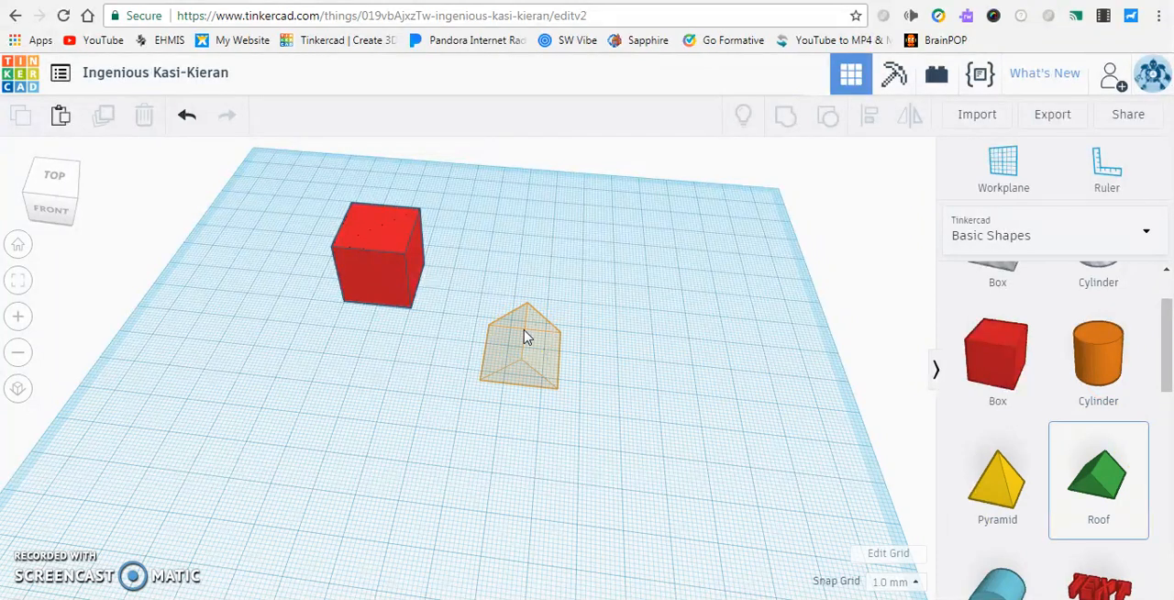
drag(526, 337, 395, 184)
right_drag(407, 394, 424, 319)
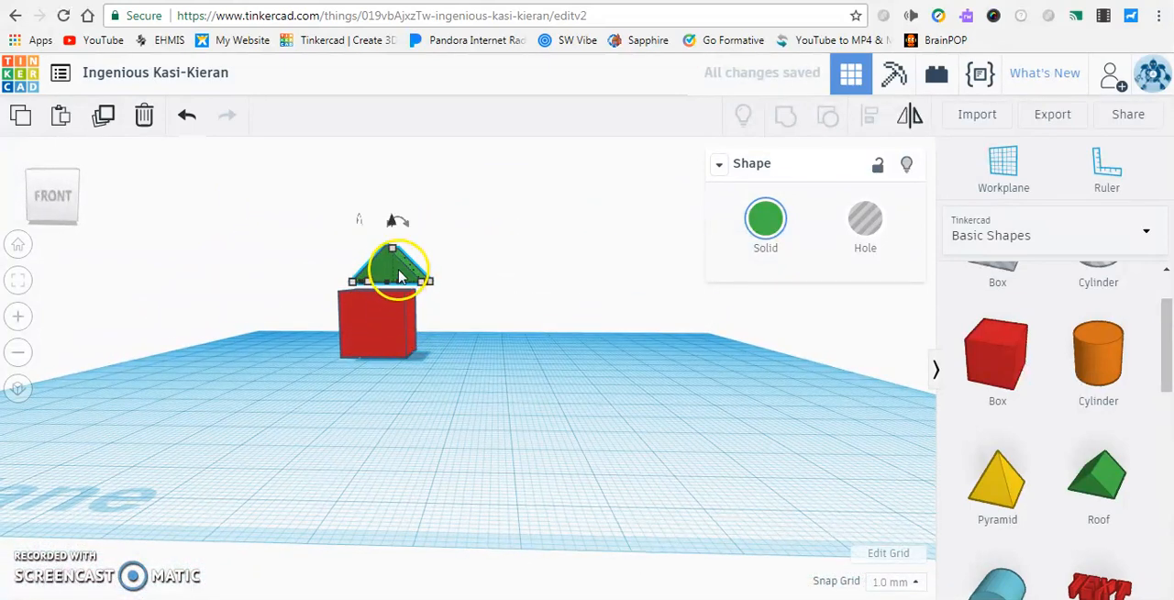
key(Delete)
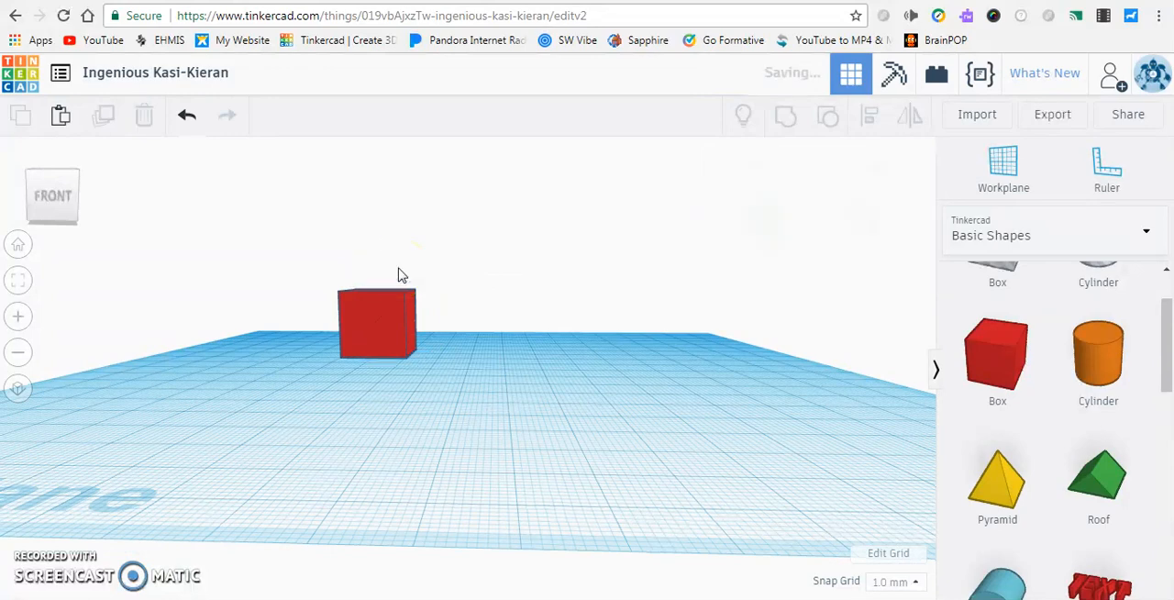
Set the workplane on the top face of the red box and place a green roof shape on it
right_drag(464, 262, 459, 330)
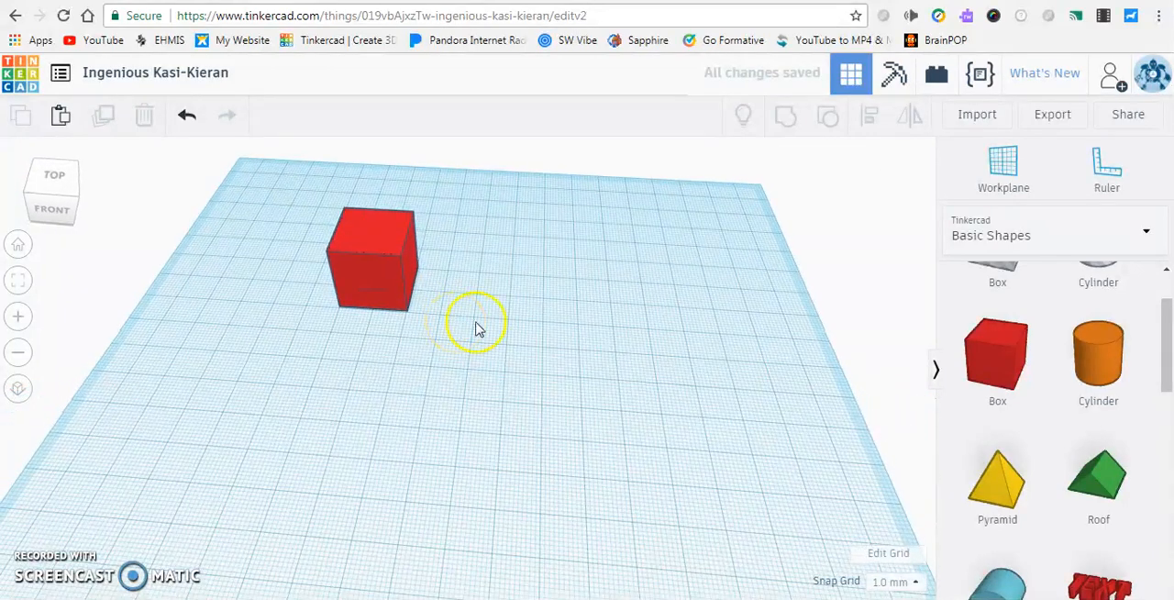
click(1009, 177)
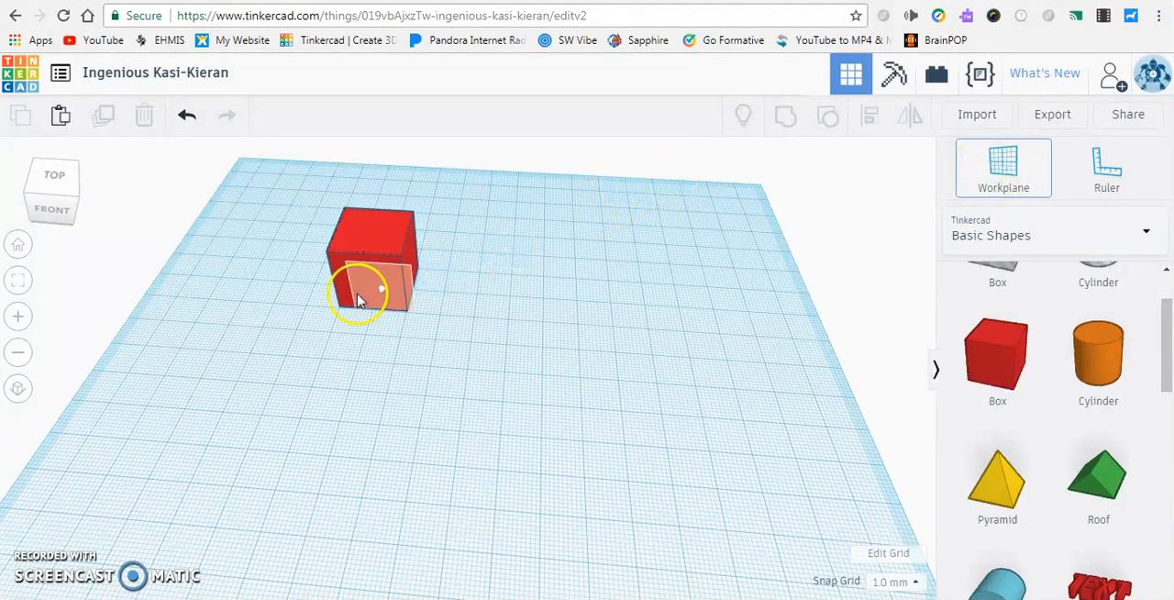
click(376, 226)
drag(1093, 472, 380, 212)
right_drag(503, 402, 526, 334)
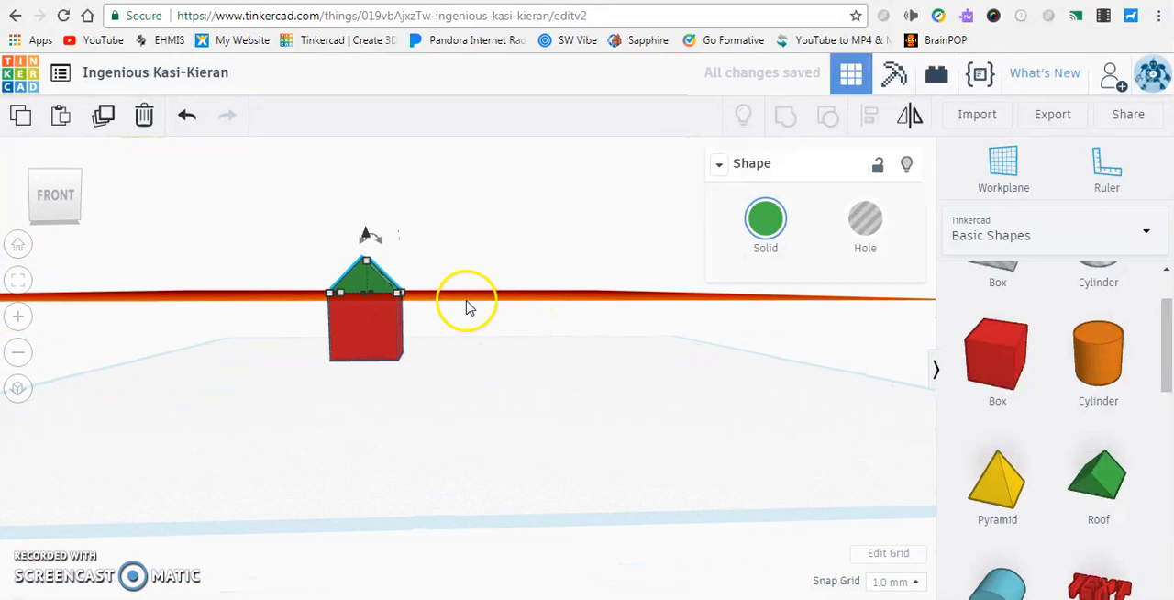
right_drag(527, 257, 540, 315)
Set the workplane on the front face of the red box and place a second green roof shape on it
key(w)
click(360, 303)
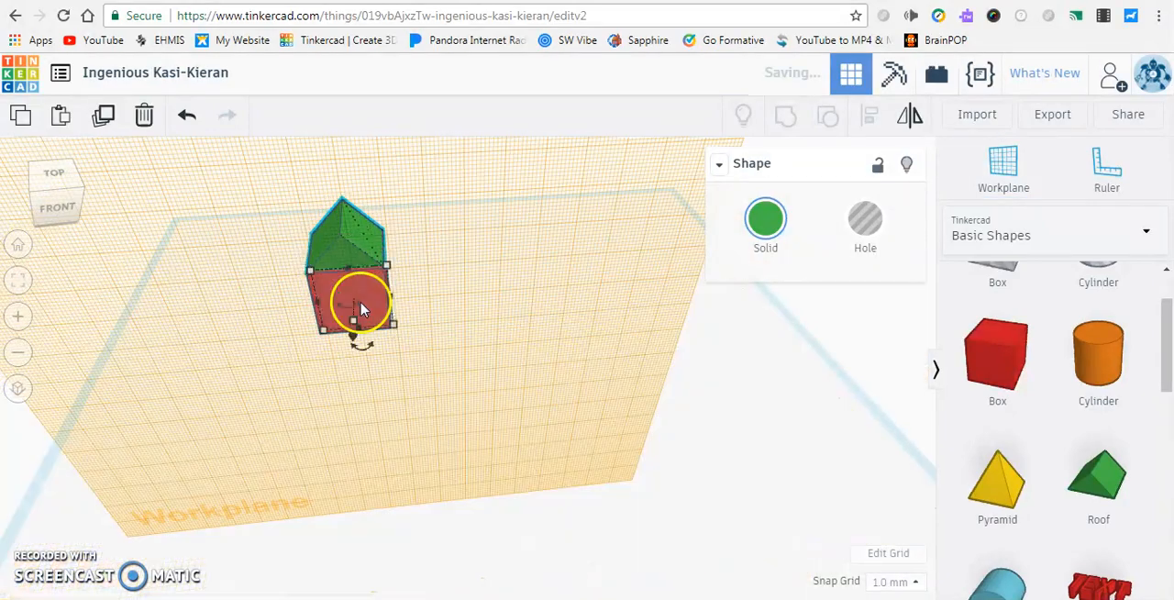
drag(1080, 472, 343, 280)
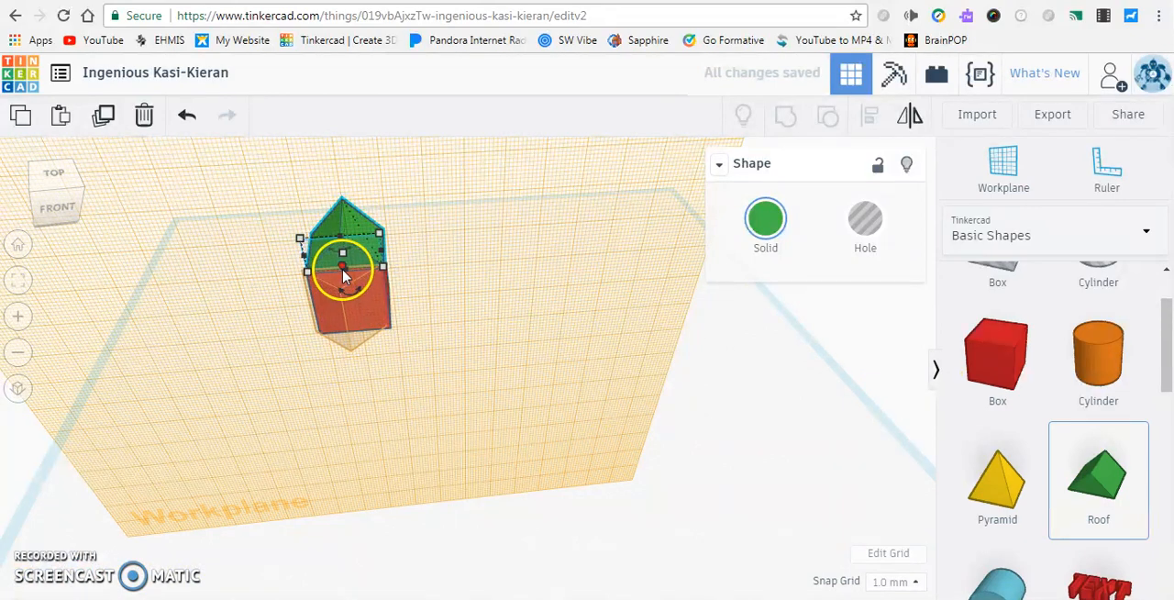
right_drag(210, 281, 406, 270)
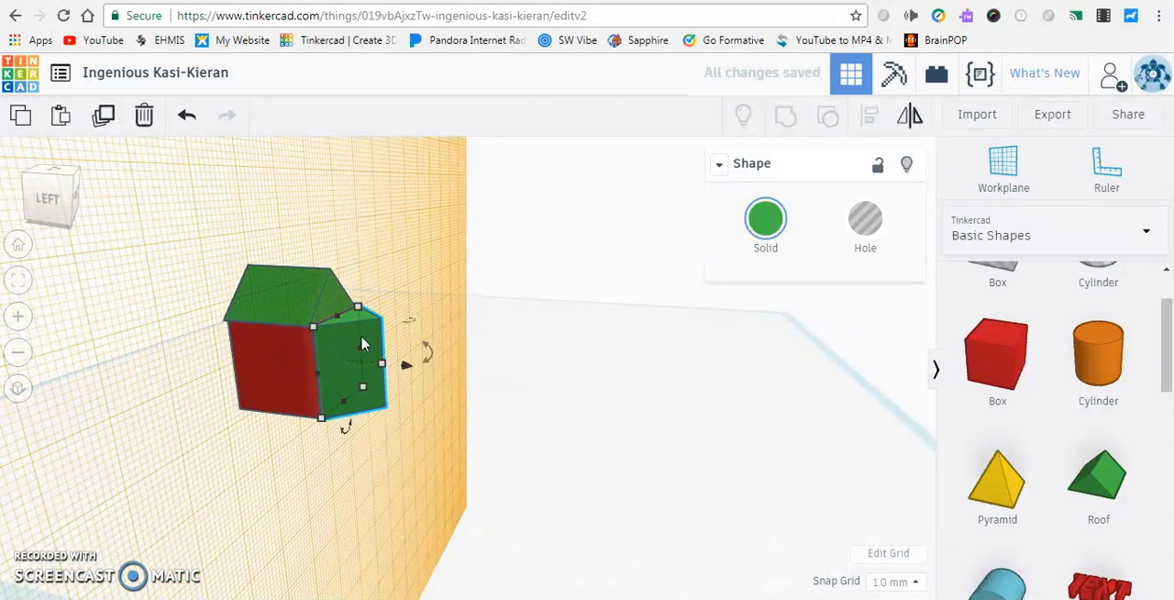
Delete the roof from the box's front face and reset the workplane to the base grid
key(Delete)
right_drag(374, 344, 519, 366)
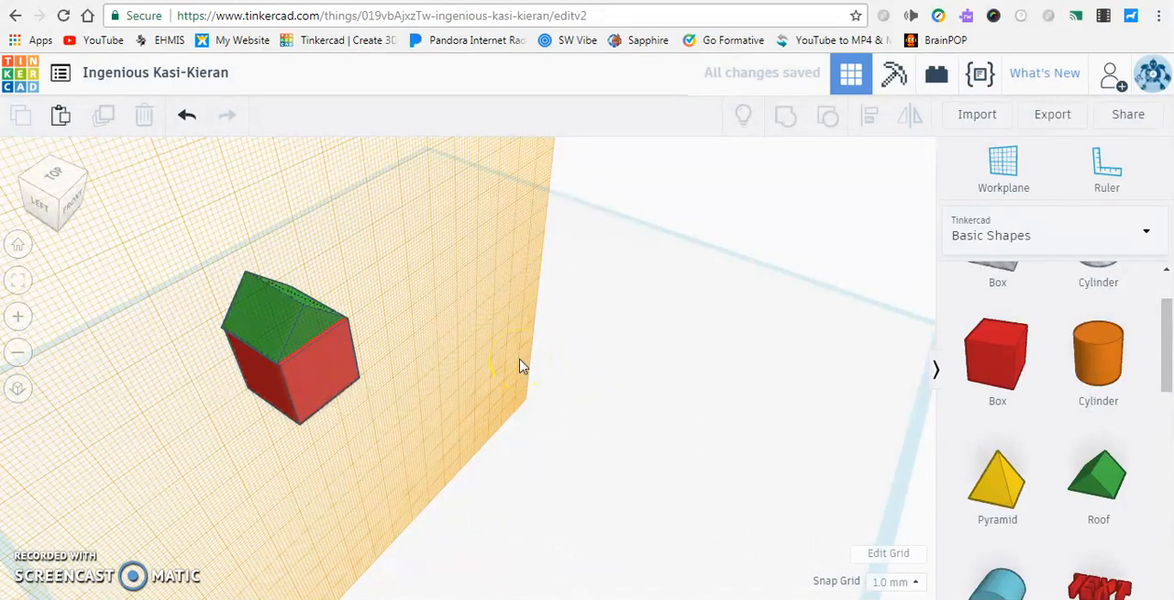
click(619, 406)
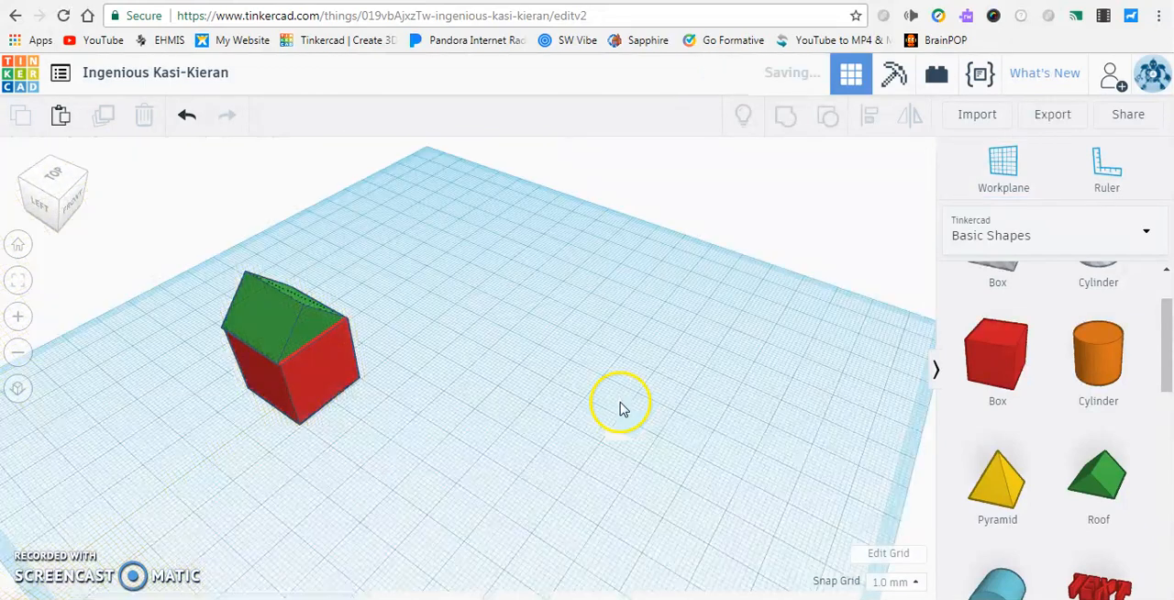
right_drag(376, 308, 405, 346)
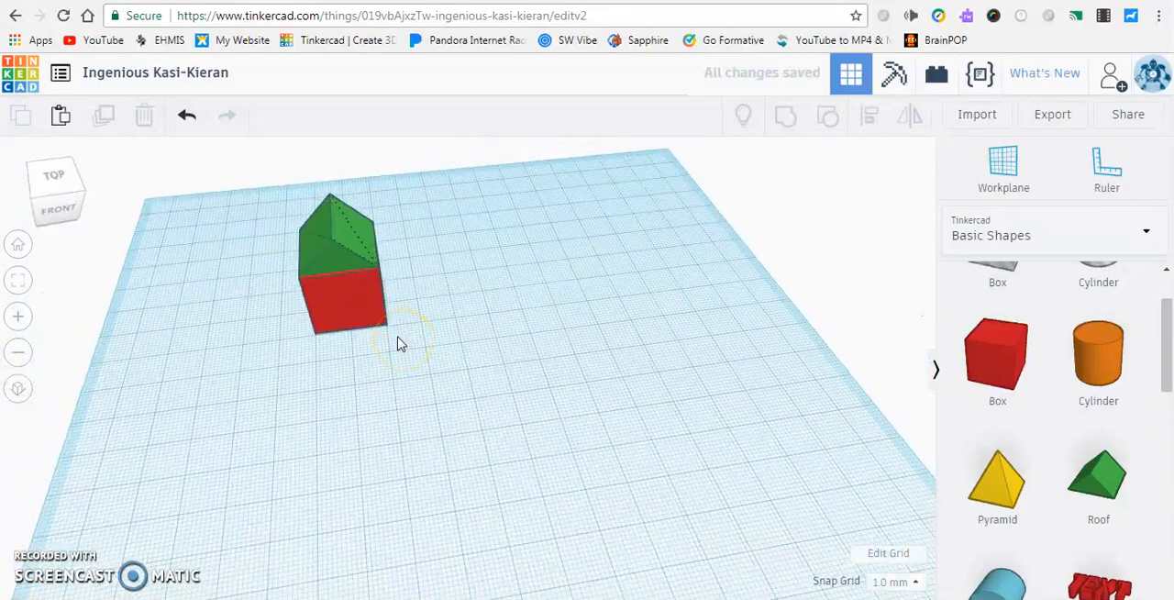
Set the workplane on the red box's front face again, and return it to the base grid
key(w)
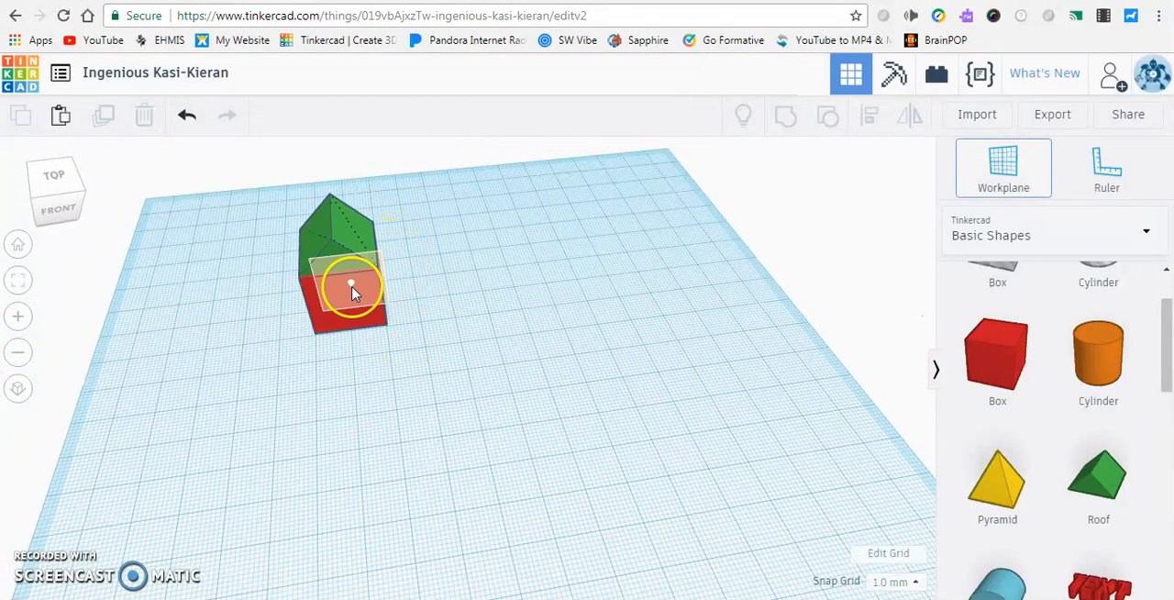
click(352, 292)
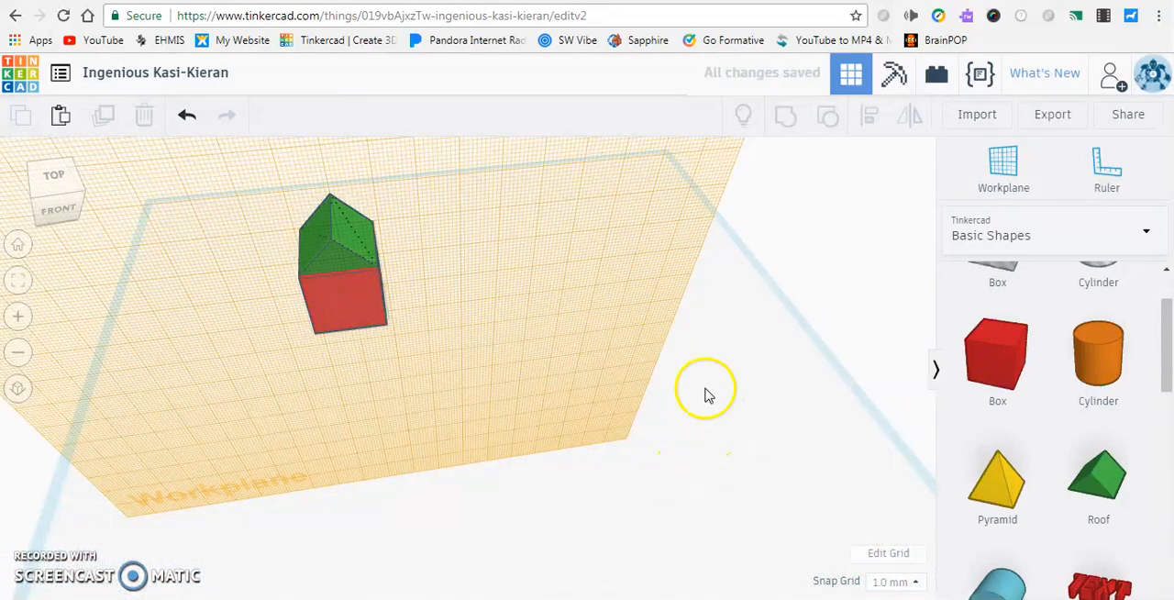
key(w)
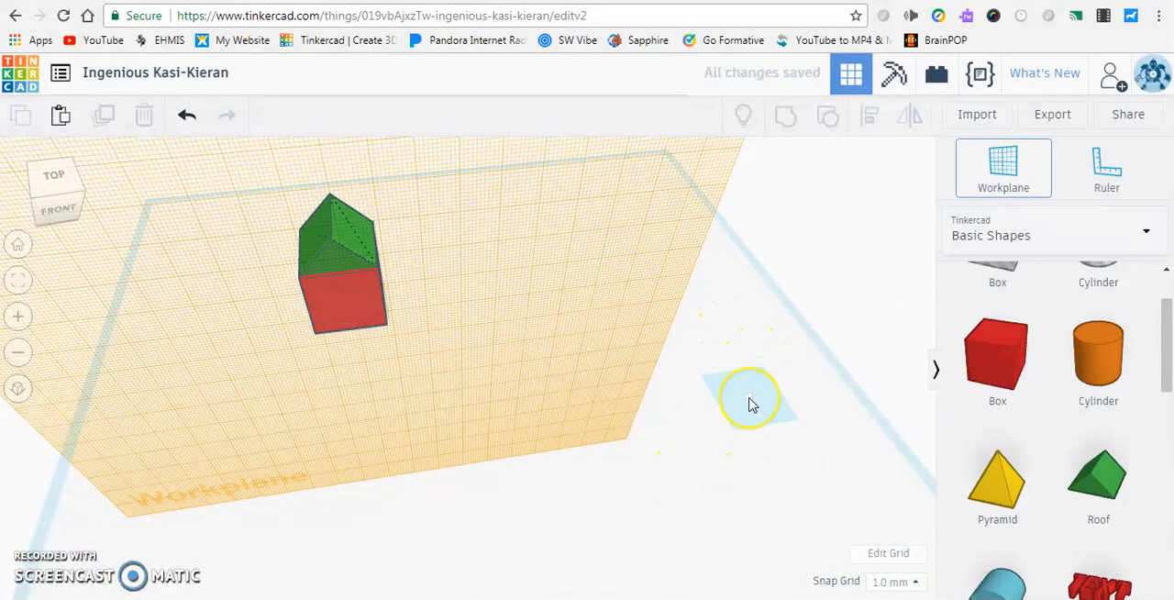
click(750, 403)
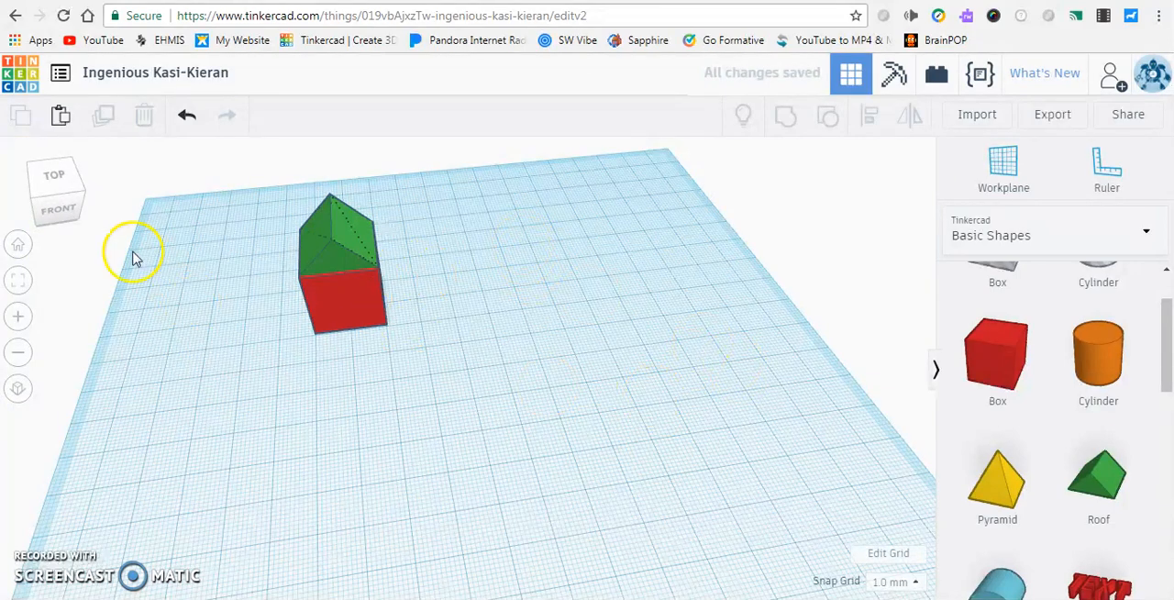
Move the green roof 3 mm out of line with the red box in both horizontal directions
right_drag(213, 254, 283, 287)
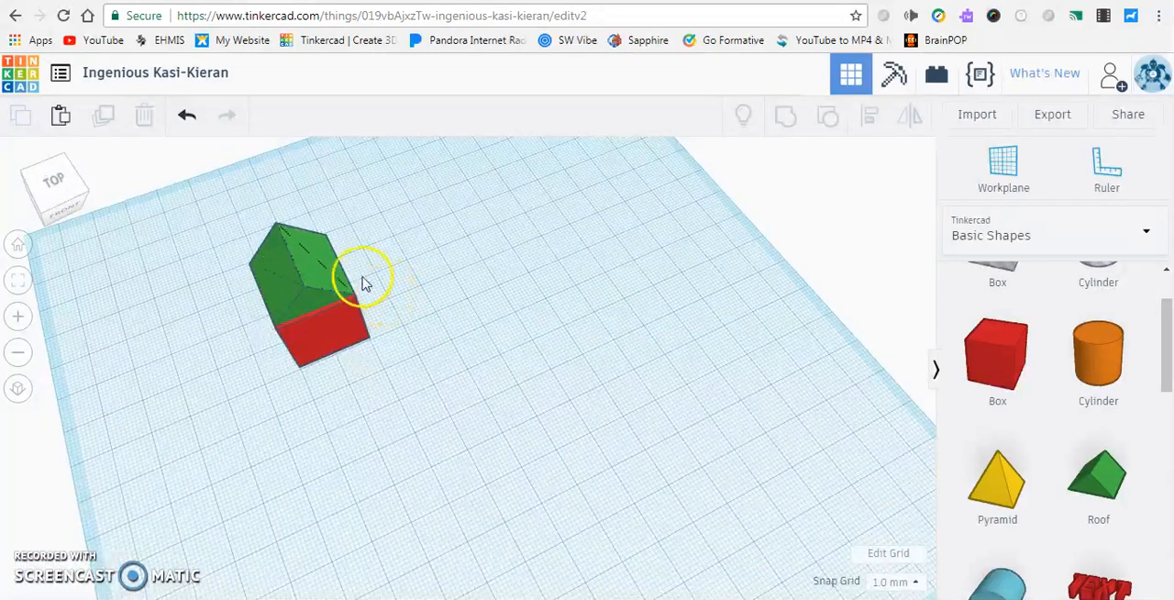
drag(294, 287, 301, 278)
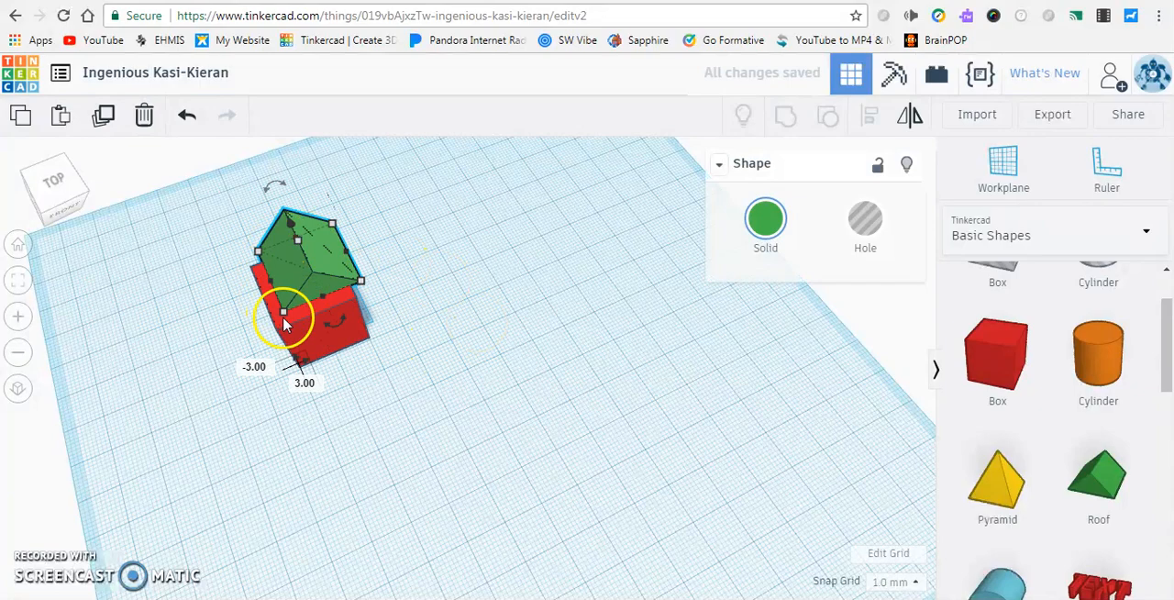
scroll(318, 399, up, 3)
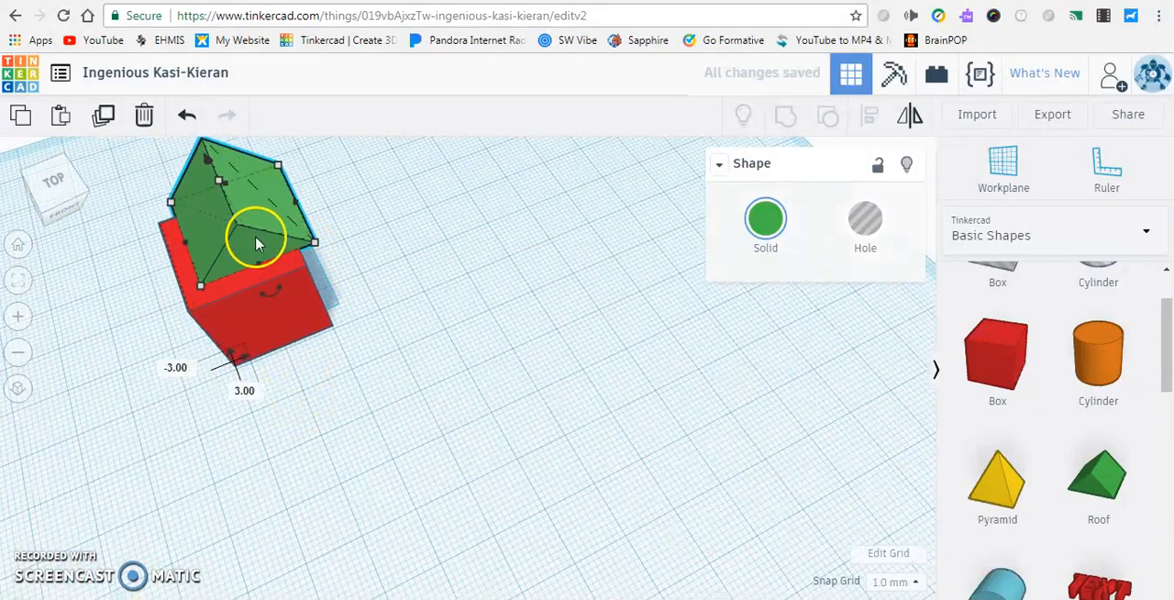
Nudge the green roof in small grid steps back and forth across the top of the red box
key(Left)
key(Left)
key(Left)
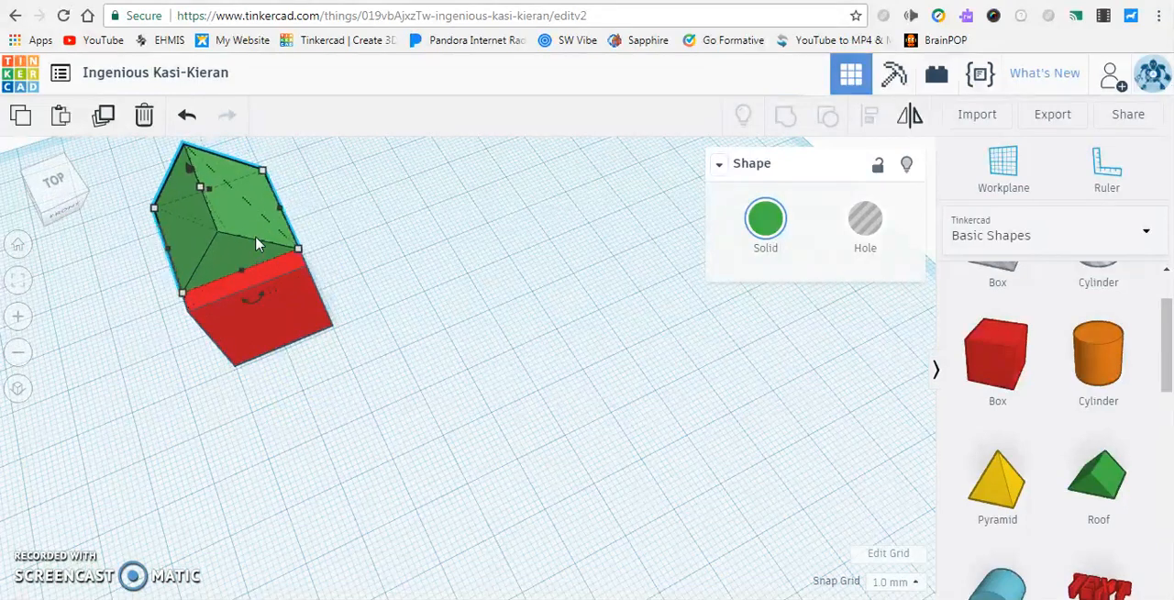
key(Down)
key(Down)
key(Down)
key(Up)
key(Up)
key(Right)
key(Right)
mouse_move(256, 237)
mouse_down()
mouse_move(250, 260)
mouse_move(253, 244)
mouse_up()
right_drag(254, 402, 206, 374)
scroll(206, 374, down, 2)
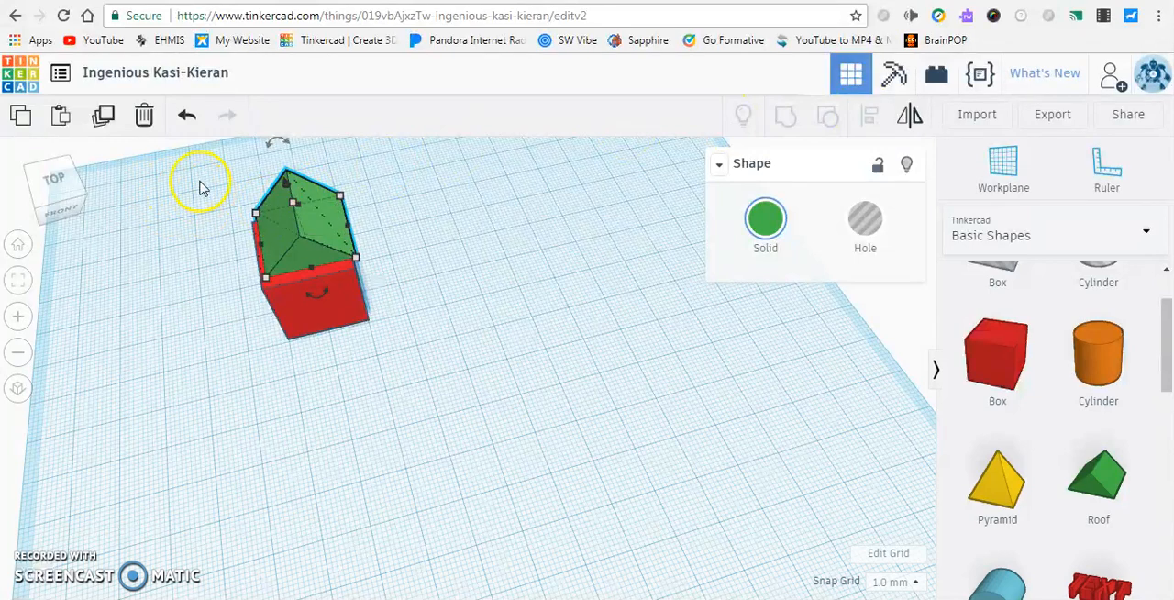
Select the red box and green roof together and align their centers across the width
drag(195, 178, 510, 408)
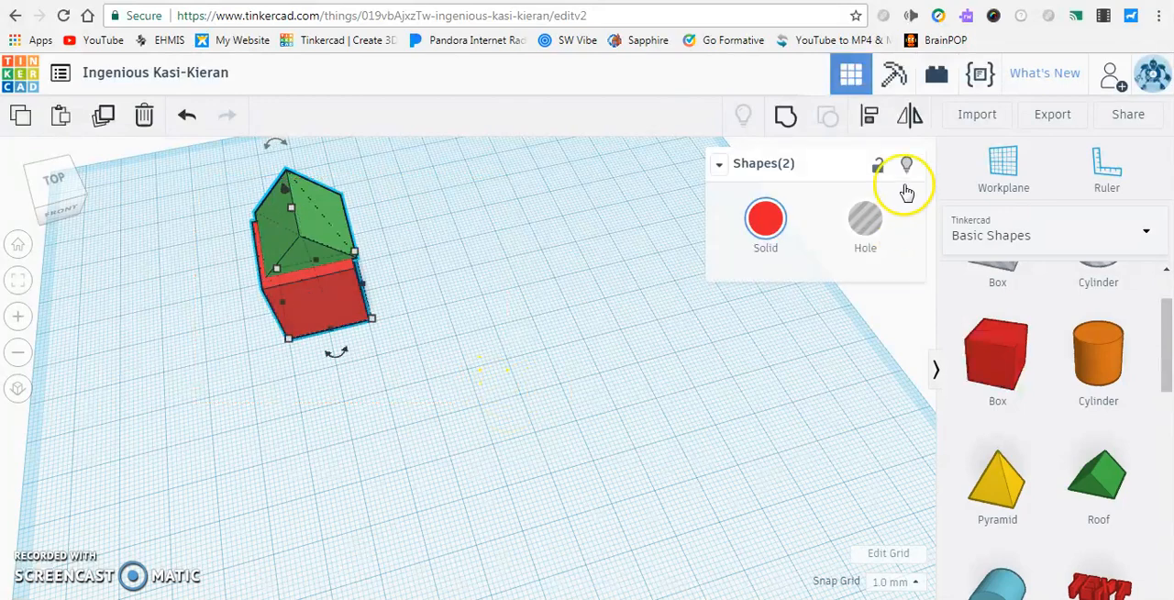
click(869, 126)
right_drag(472, 341, 427, 299)
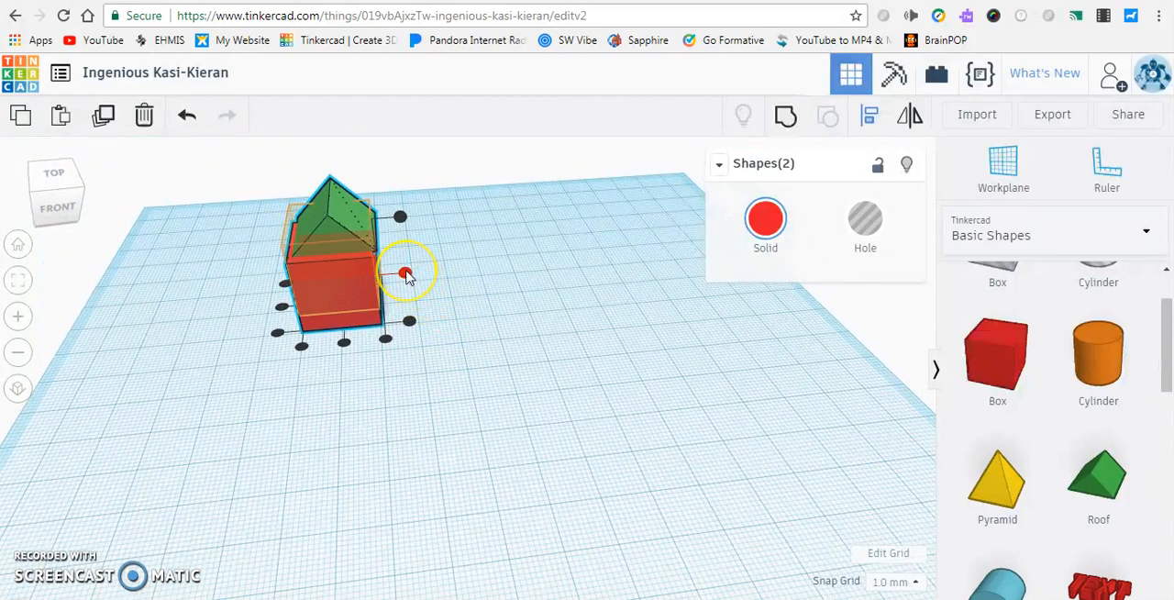
click(406, 277)
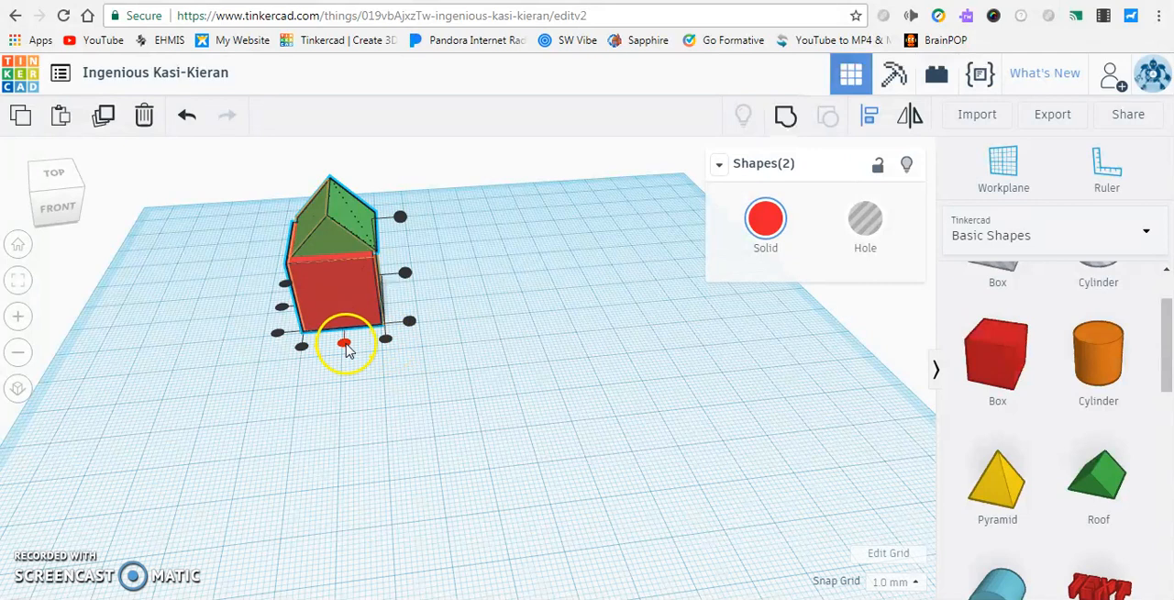
click(303, 348)
click(344, 345)
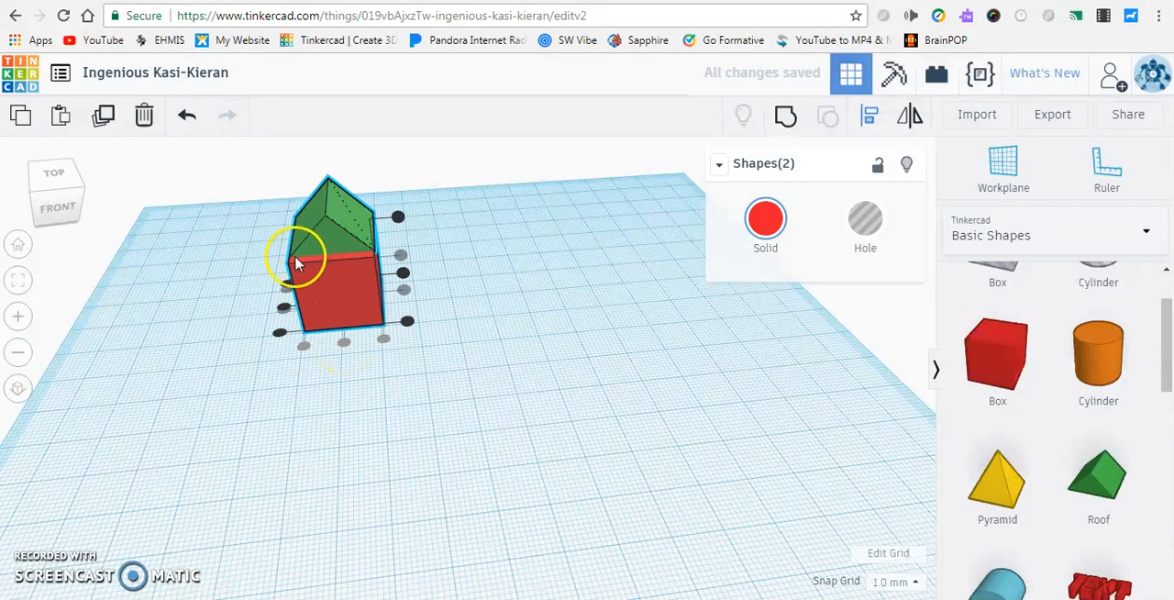
Align the centers of the red box and green roof from front to back, and clear the selection
right_drag(287, 288, 245, 343)
click(236, 418)
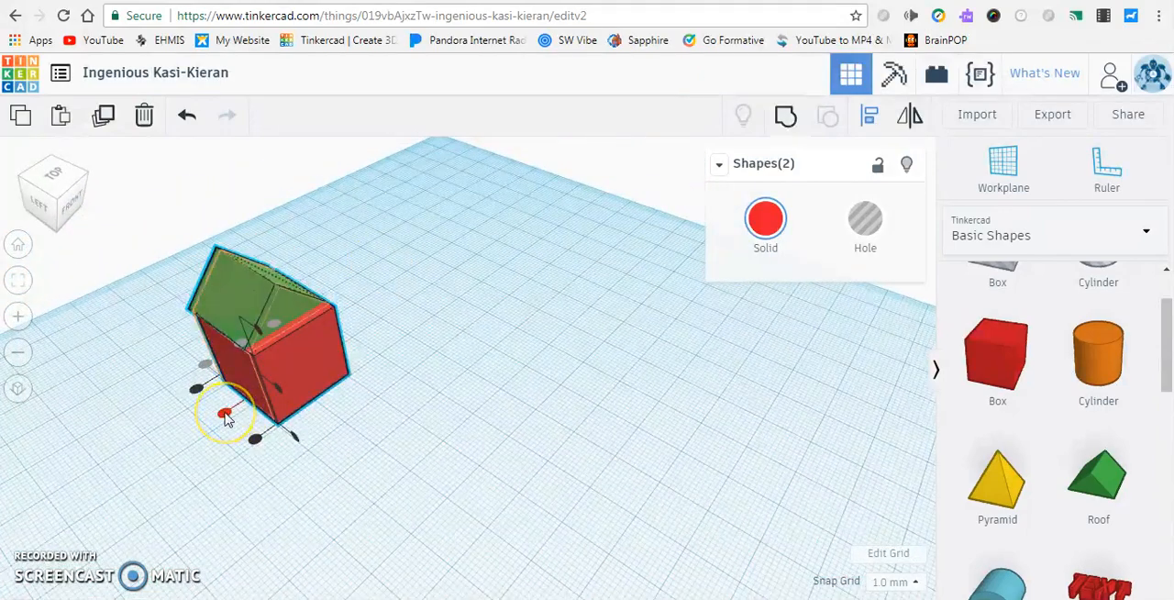
right_drag(396, 328, 280, 315)
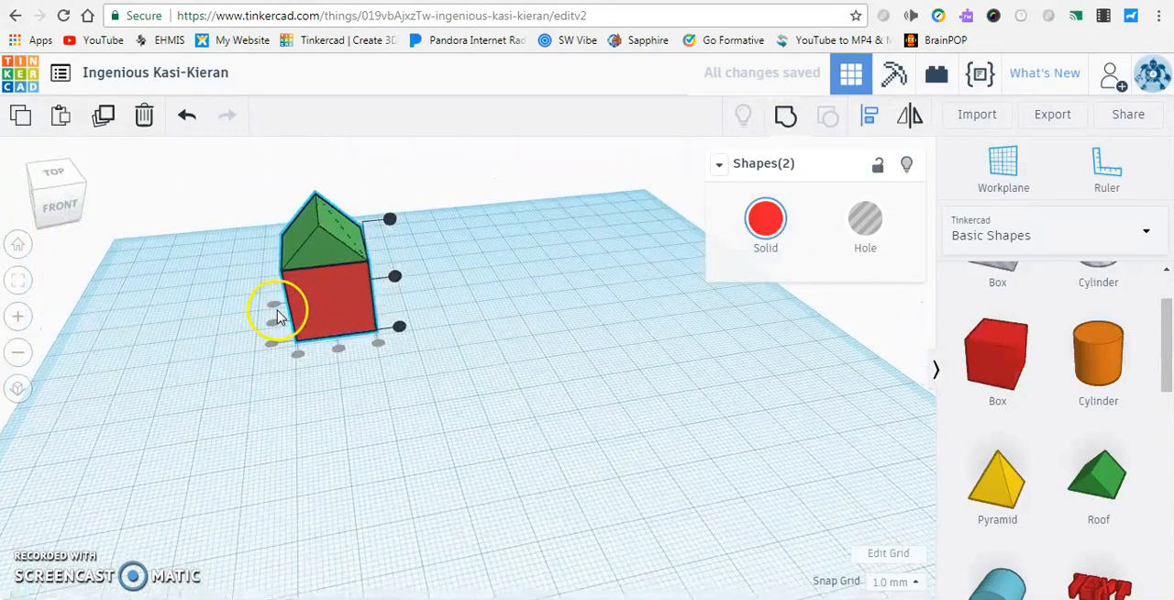
click(519, 300)
Place an orange cylinder on a workplane set on the red box's front face, and reset the workplane to the base grid
right_drag(434, 380, 315, 427)
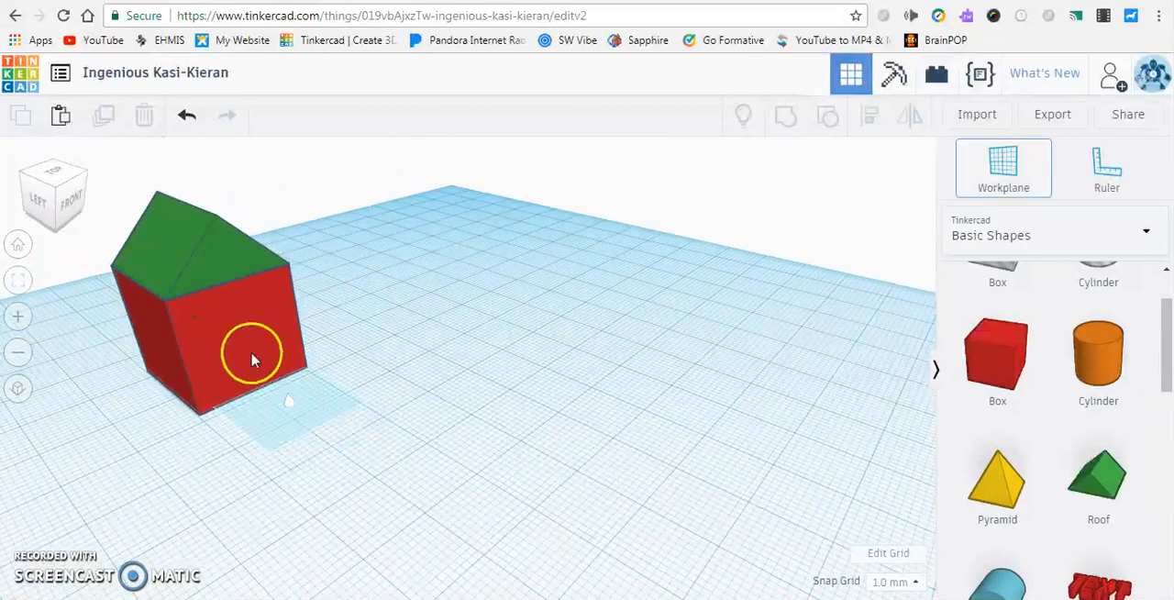
click(243, 330)
drag(1133, 367, 281, 344)
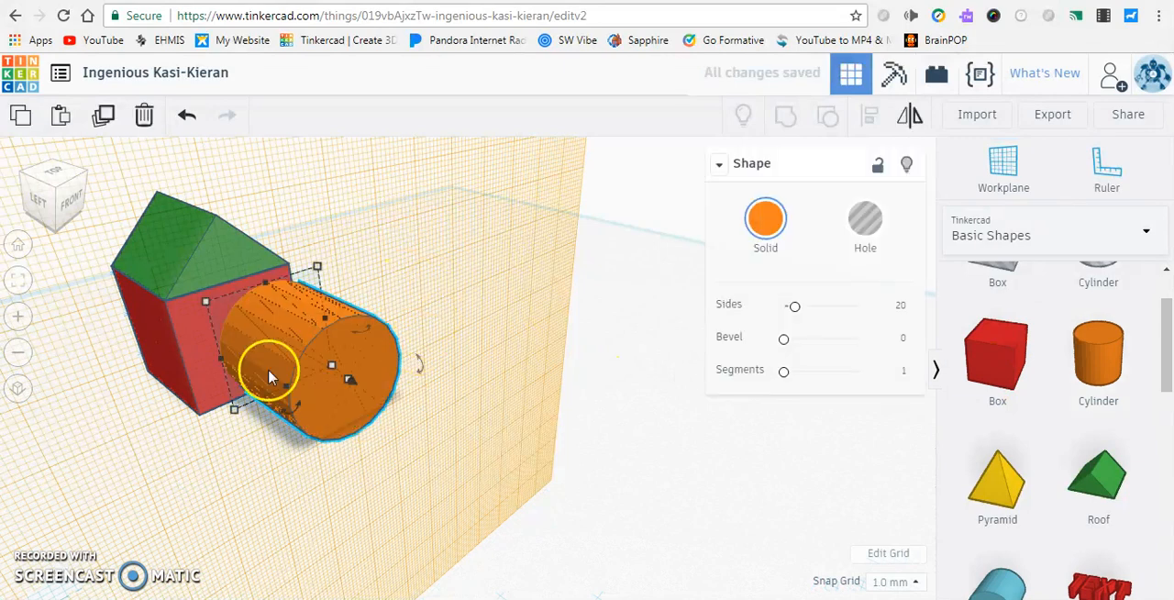
click(235, 497)
key(w)
click(637, 472)
Select the red box and orange cylinder, align their centers from front to back, and undo the alignment
drag(206, 464, 255, 340)
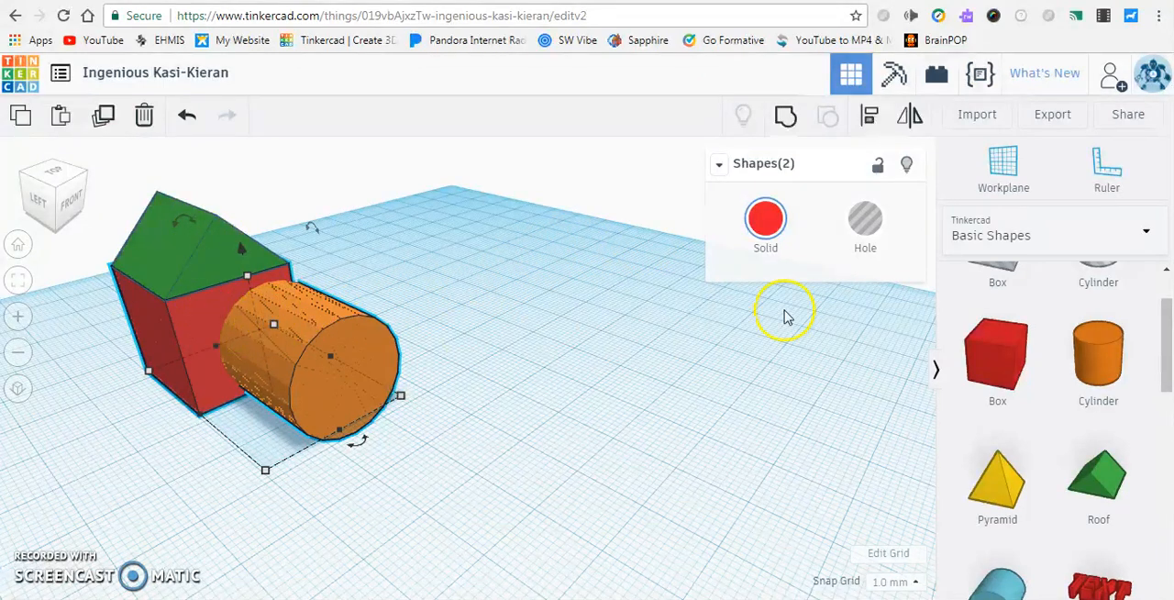
click(869, 115)
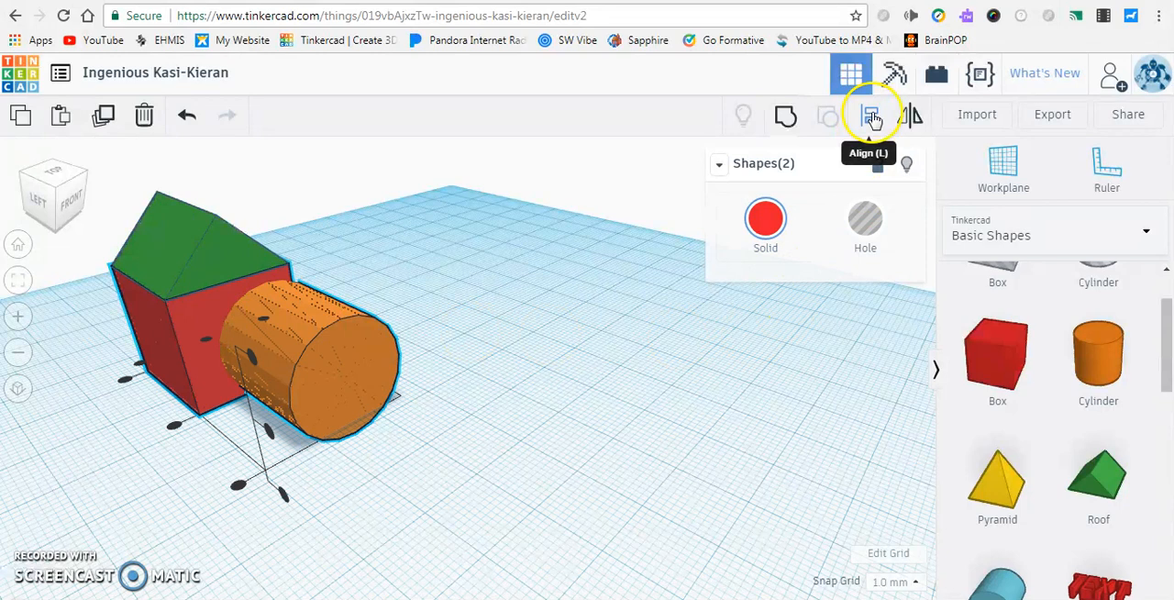
click(174, 428)
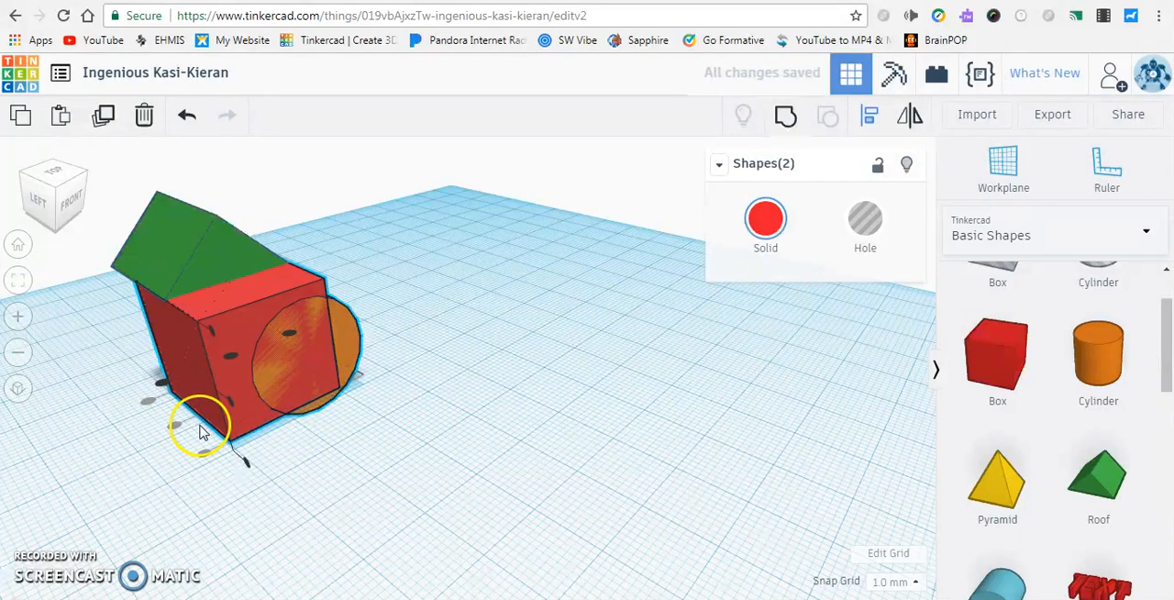
click(190, 118)
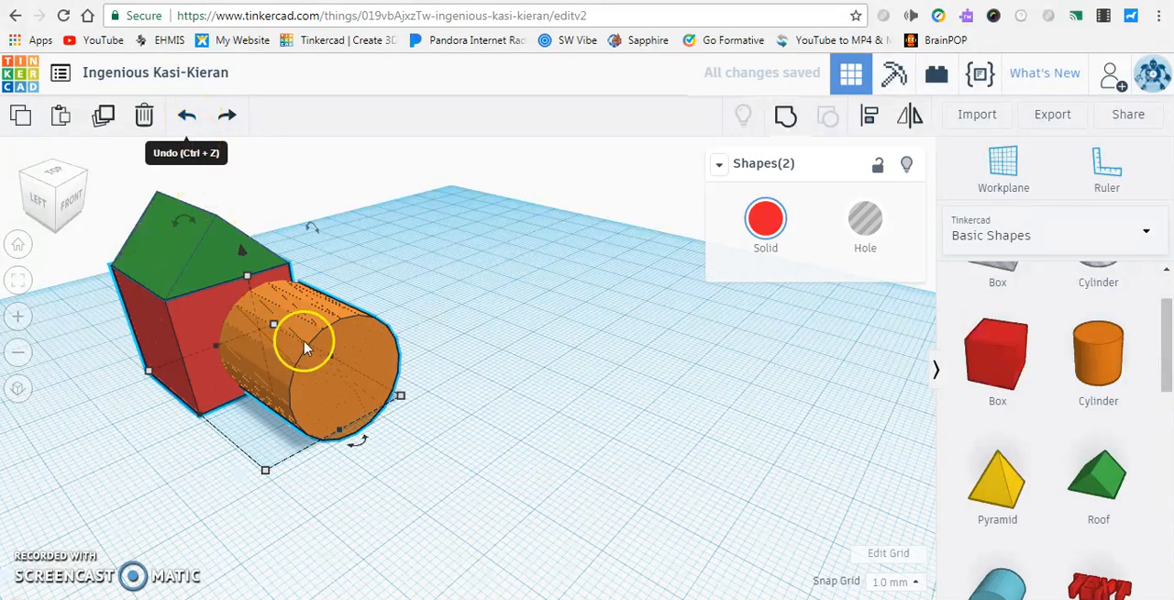
Delete the orange cylinder from the front of the red box
mouse_move(294, 336)
mouse_down()
mouse_move(278, 355)
mouse_move(307, 349)
mouse_move(298, 340)
mouse_up()
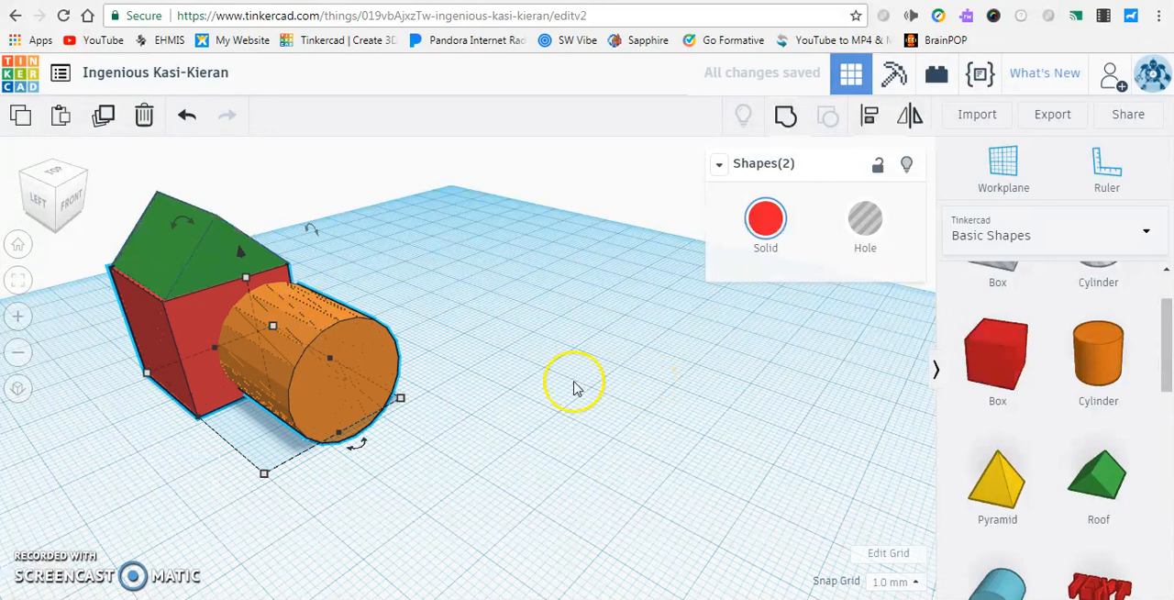
click(342, 363)
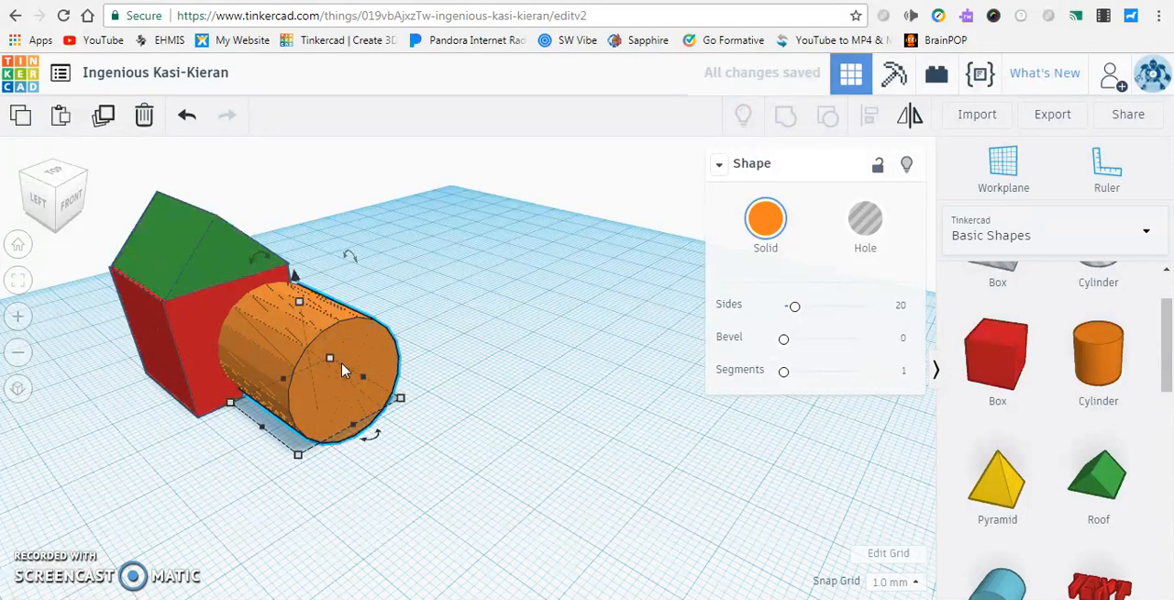
key(Delete)
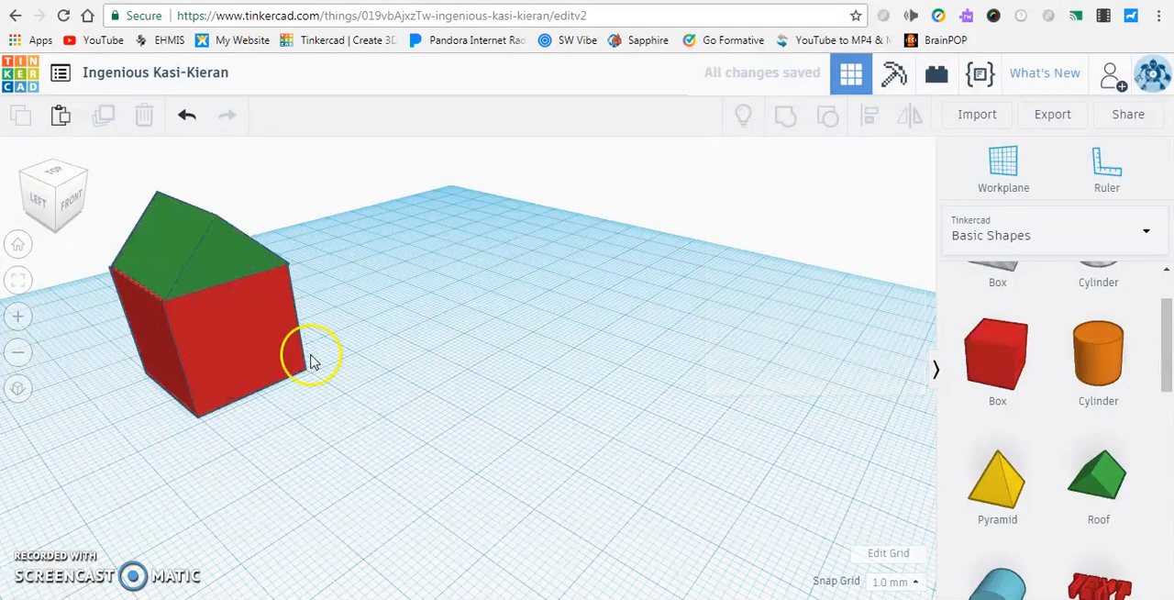
Shift the red box 1 mm under the roof and undo the move
click(211, 323)
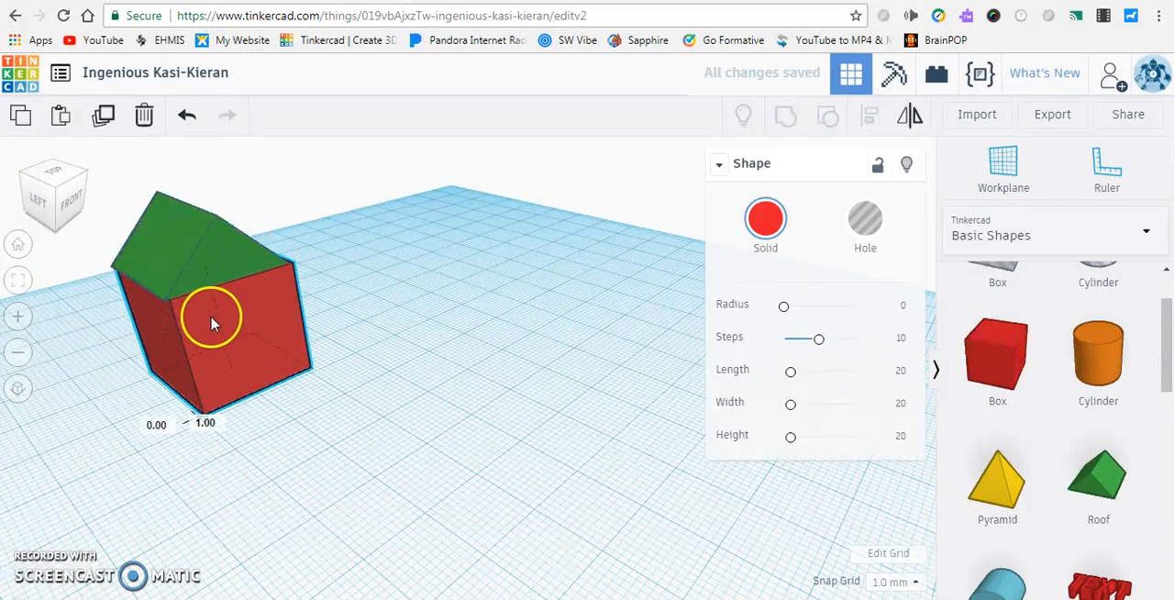
key(ctrl+z)
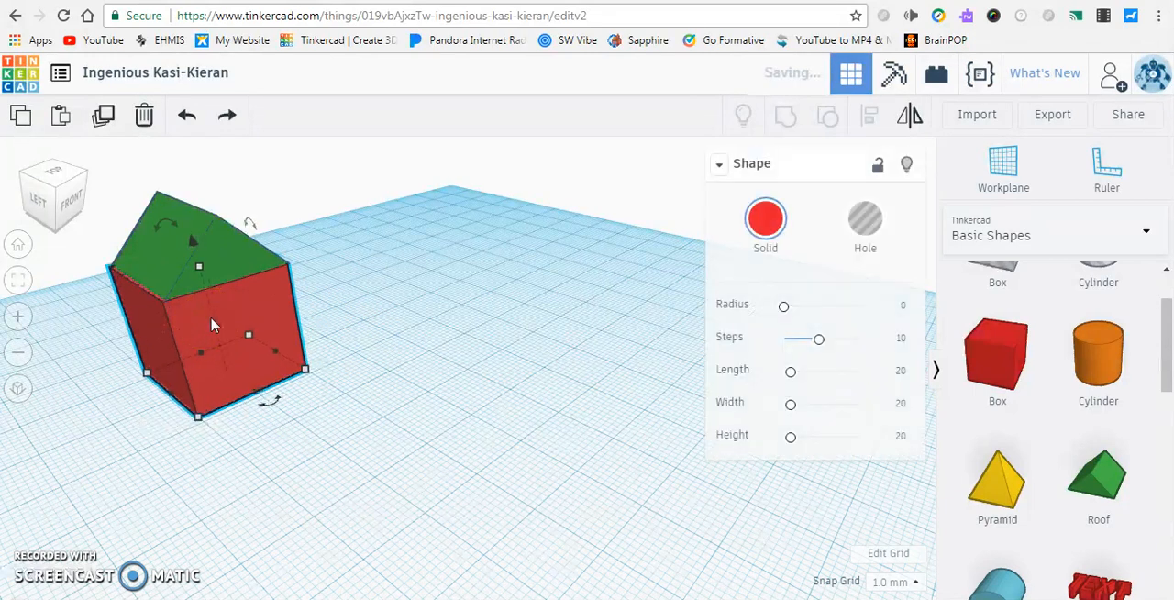
Undo the red box's last changes back to the orange cylinder on its front face, and redo them
key(ctrl+z)
key(ctrl+z)
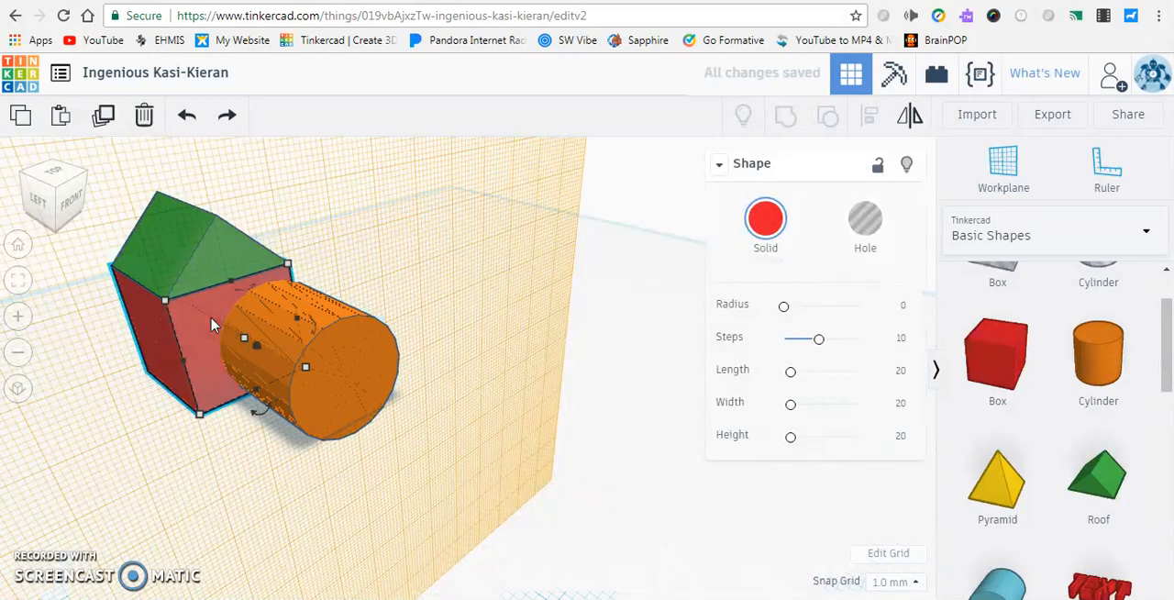
key(ctrl+y)
key(ctrl+y)
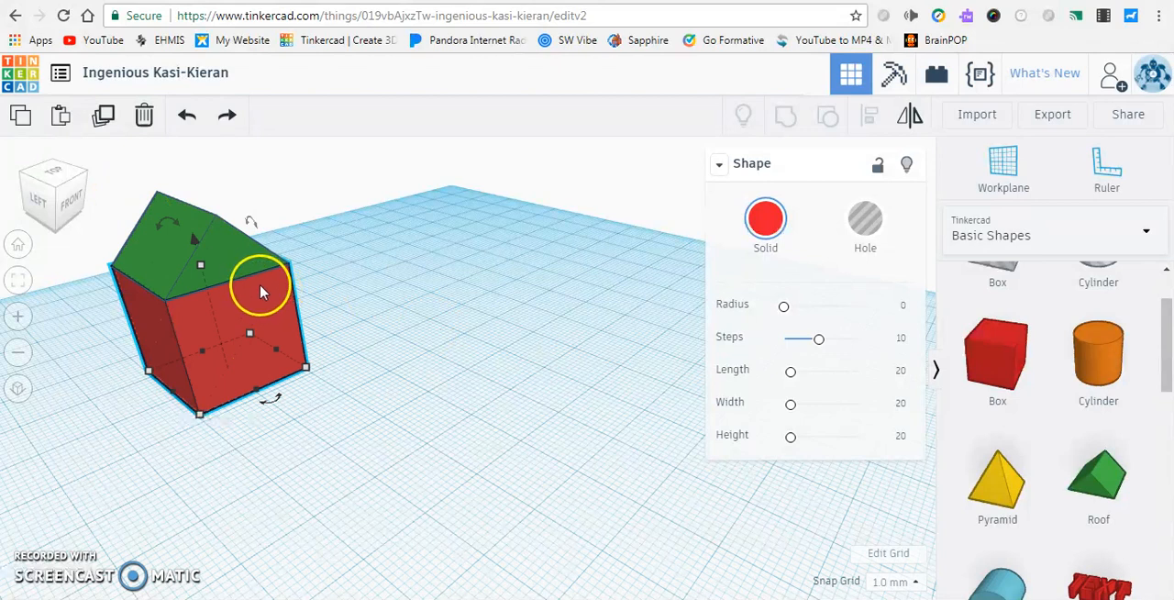
Place a yellow pyramid on the workplane beside the house and flip it upside down
drag(1020, 488, 428, 328)
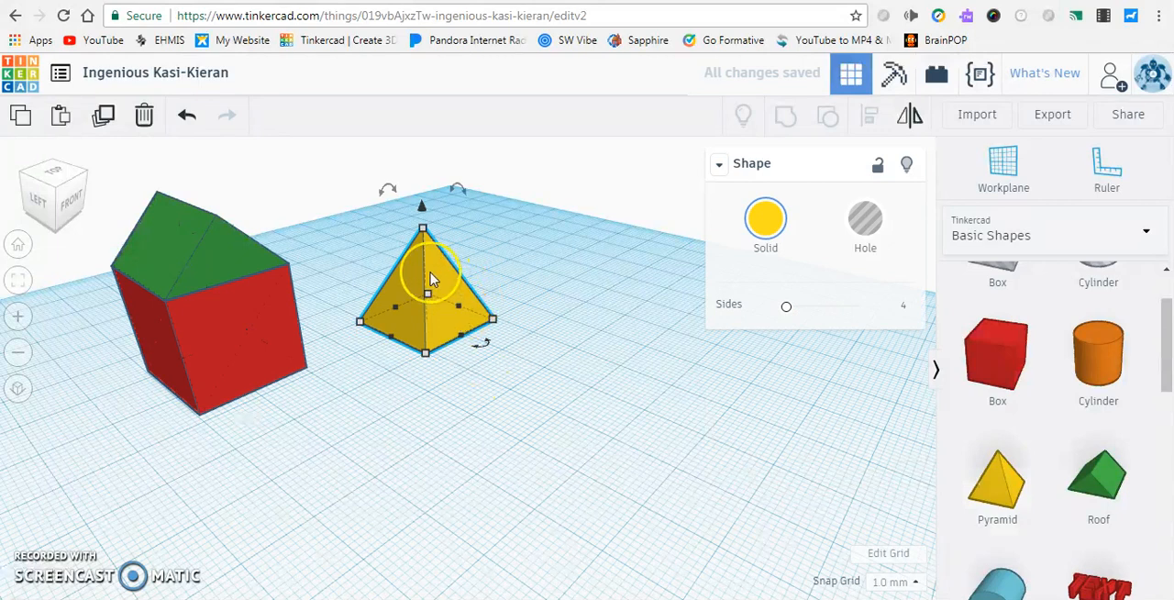
click(910, 129)
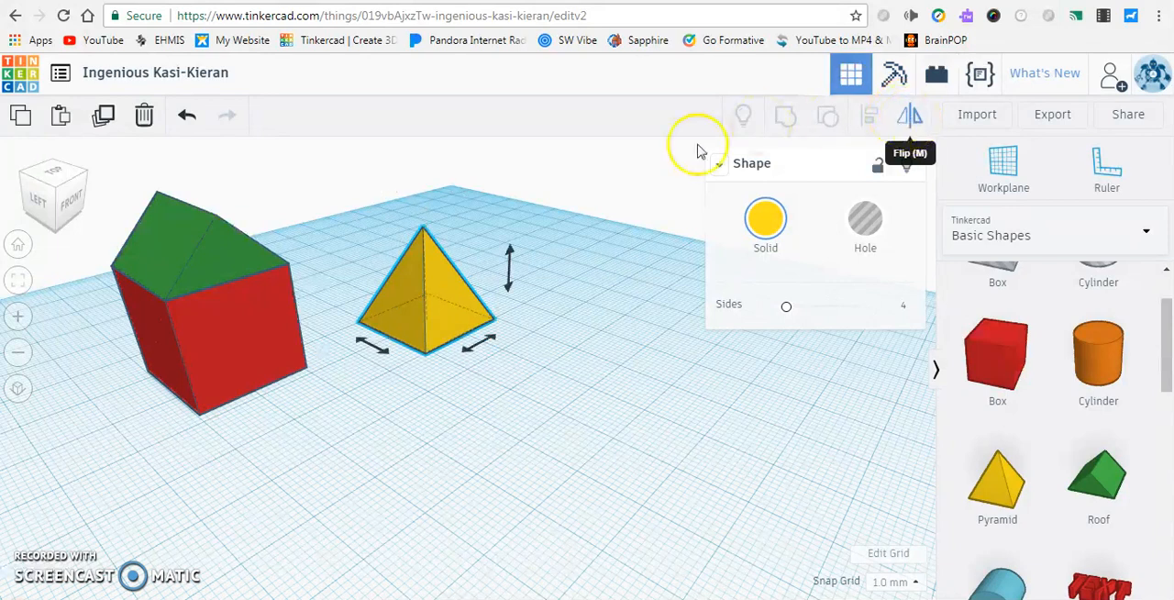
click(385, 360)
click(474, 357)
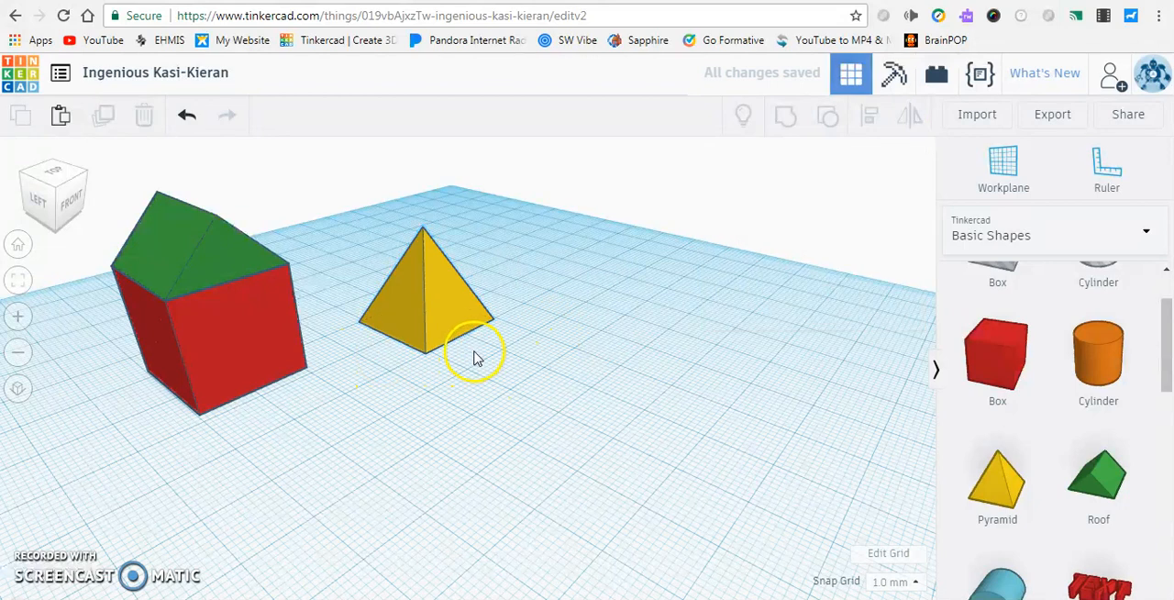
click(485, 314)
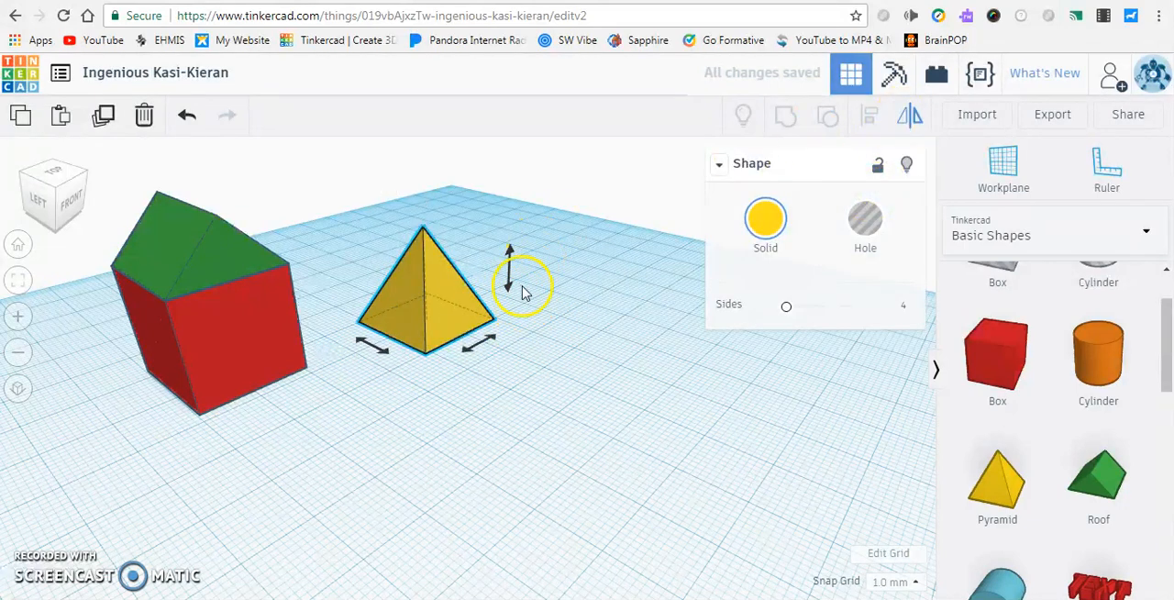
drag(510, 272, 511, 275)
click(511, 275)
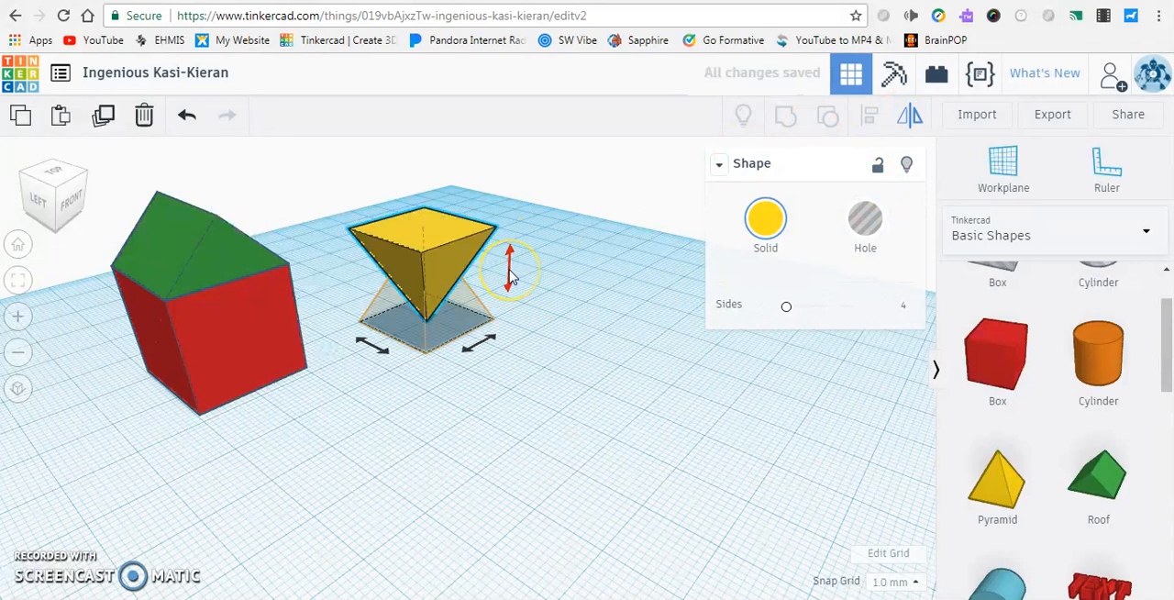
click(512, 275)
click(511, 275)
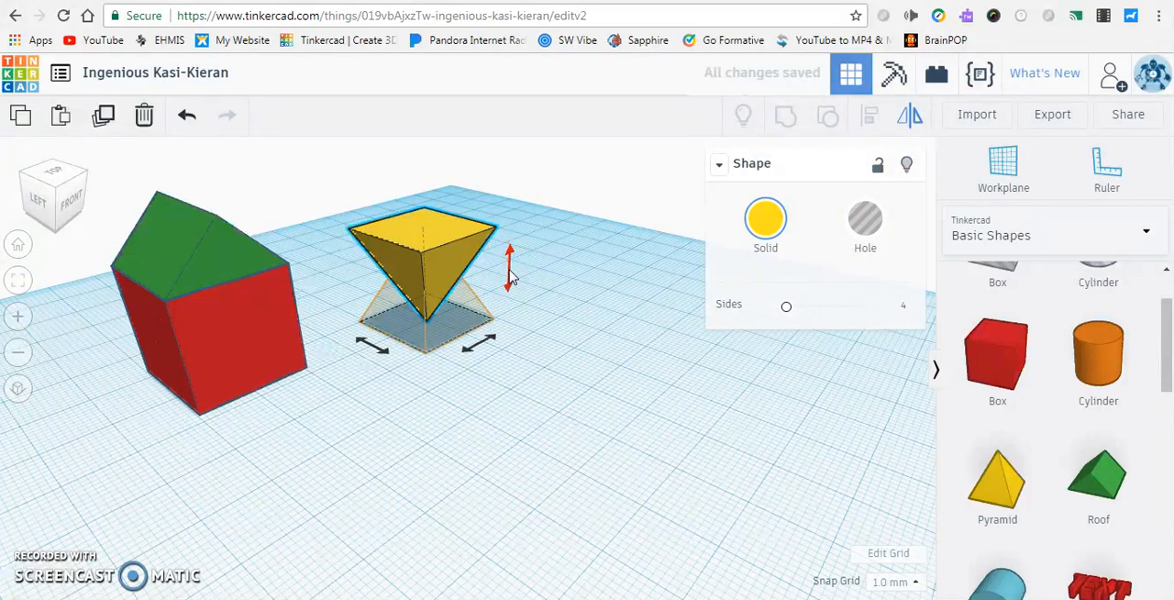
Place a second green roof in front of the pyramid, flip it vertically, and flip it back upright
drag(1092, 479, 553, 411)
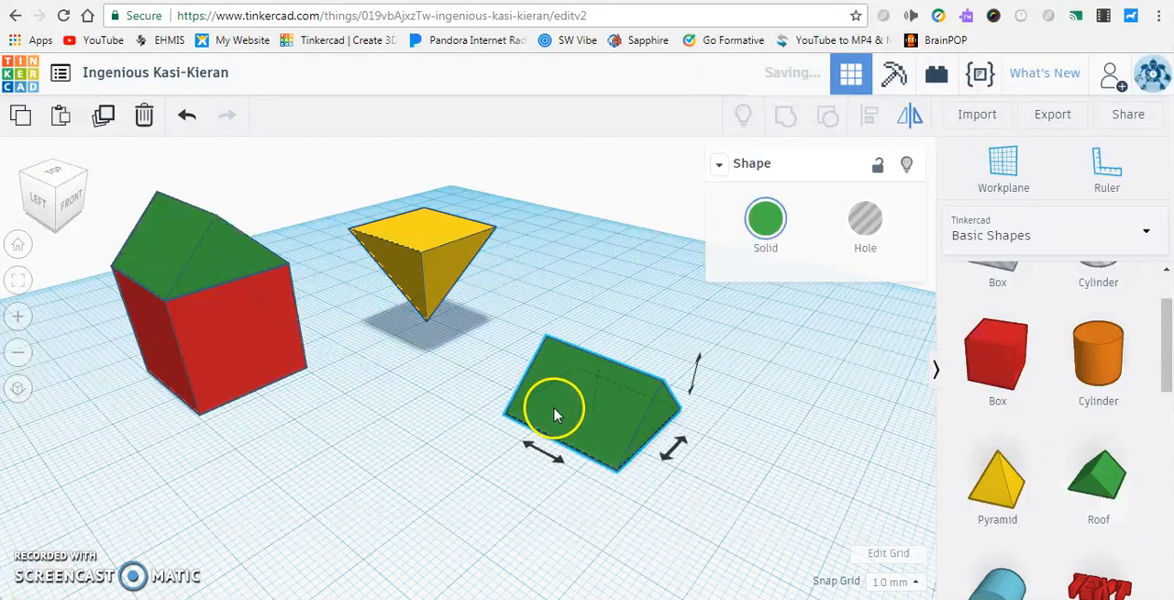
click(698, 373)
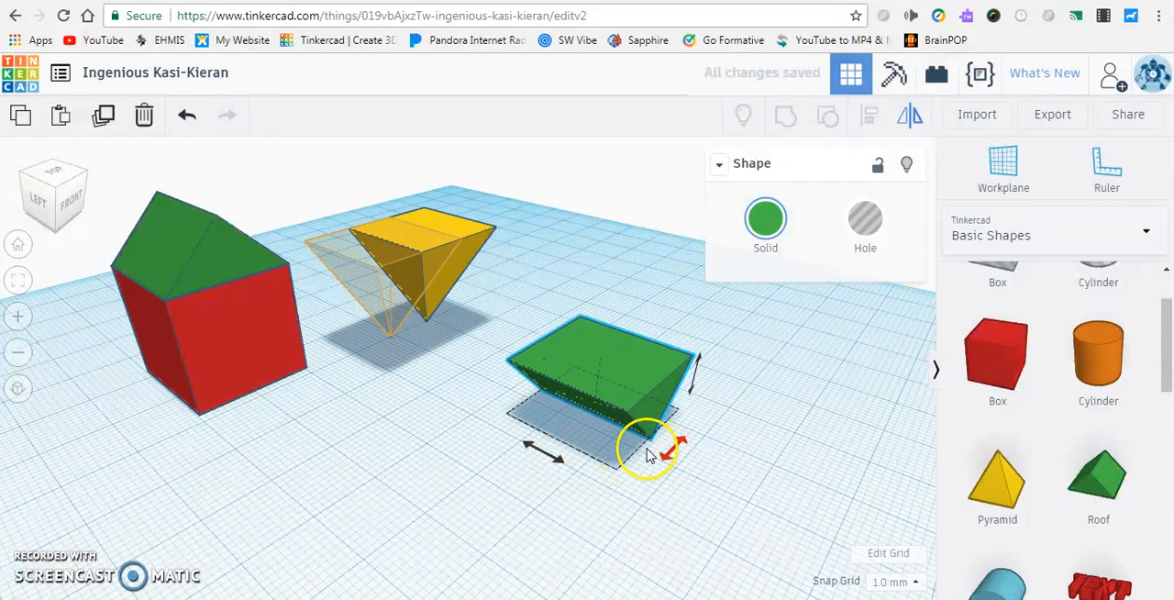
click(696, 383)
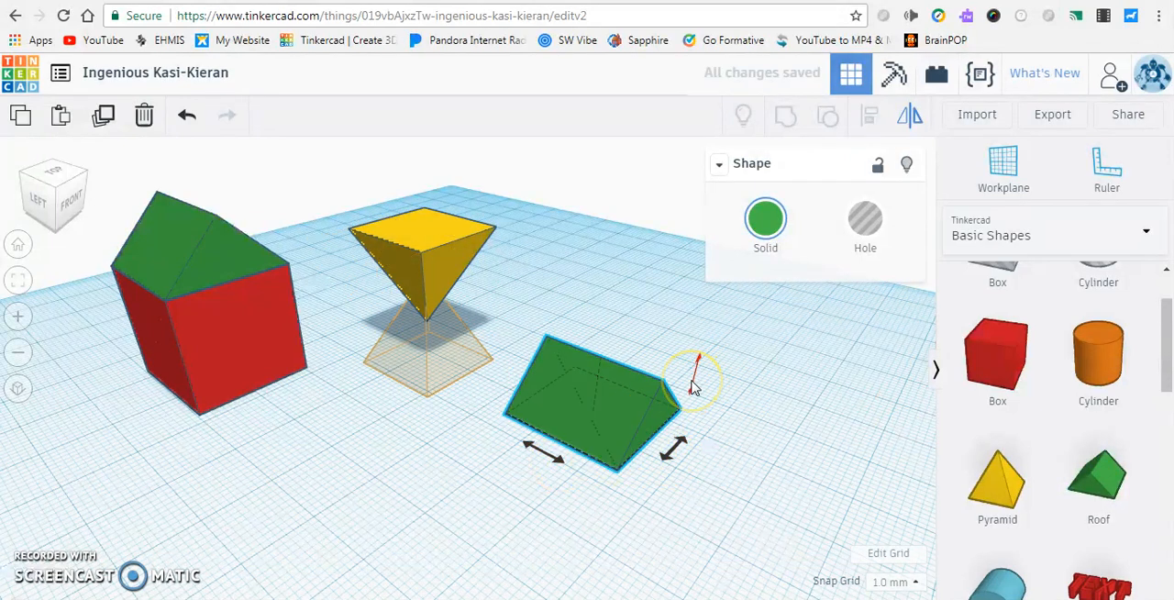
click(539, 292)
Delete the flipped yellow pyramid and the loose green roof beside the house
click(441, 241)
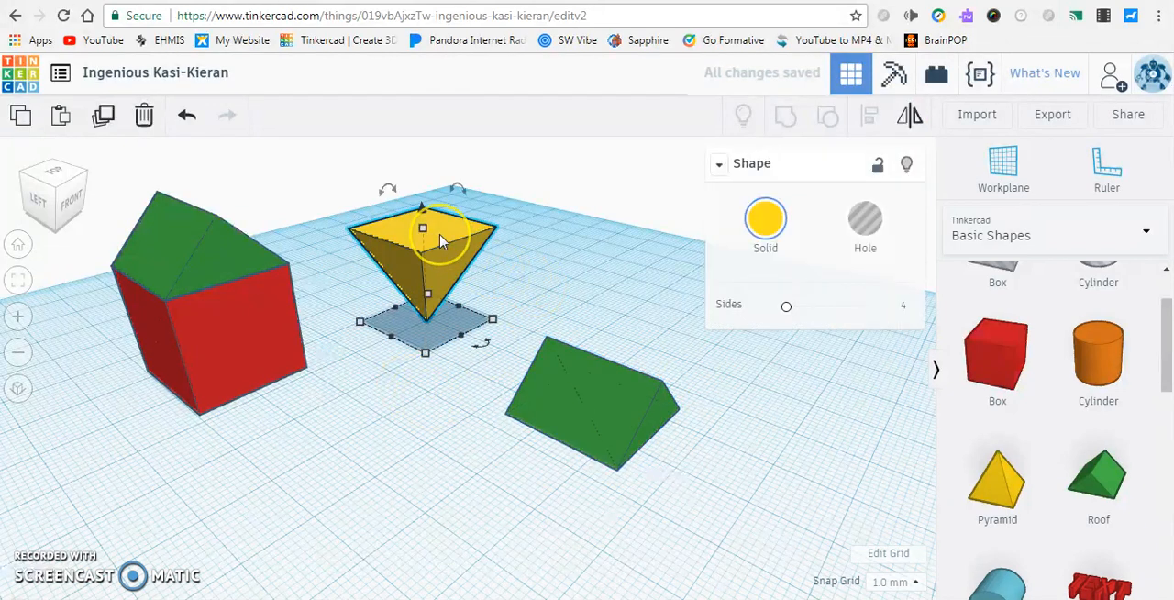
key(Delete)
click(569, 399)
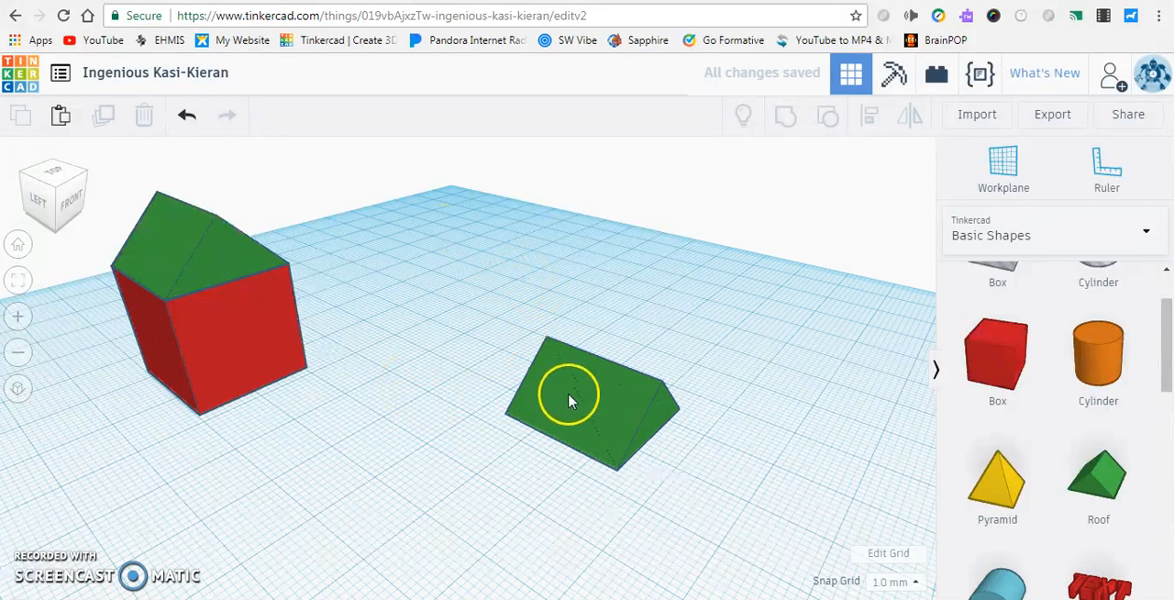
key(Delete)
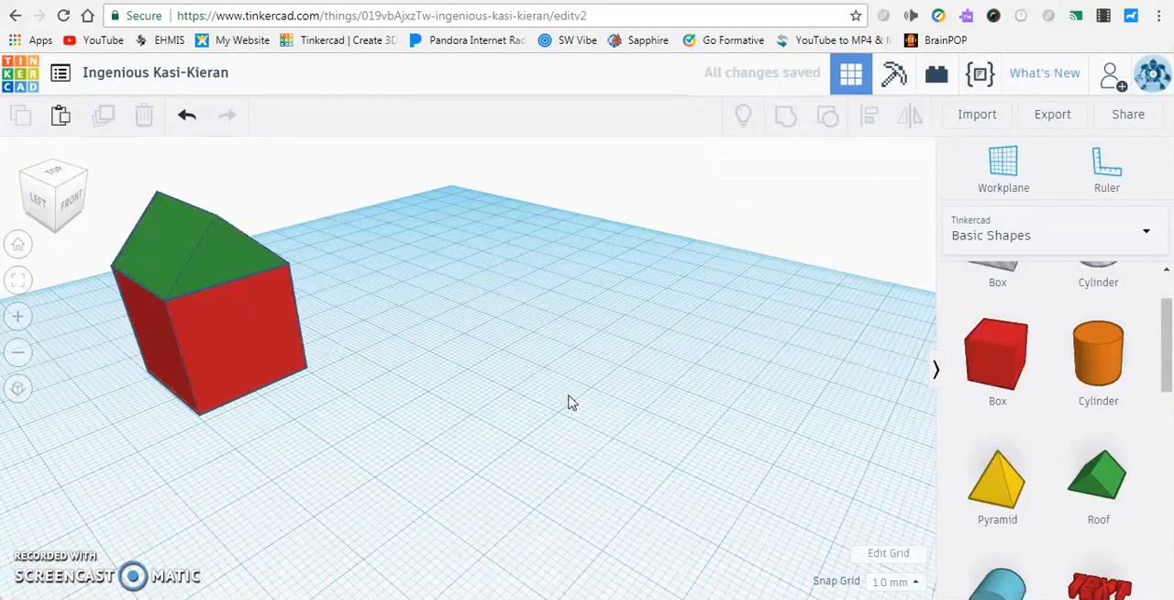
Move the red box out from under the green roof and undo the move
click(401, 367)
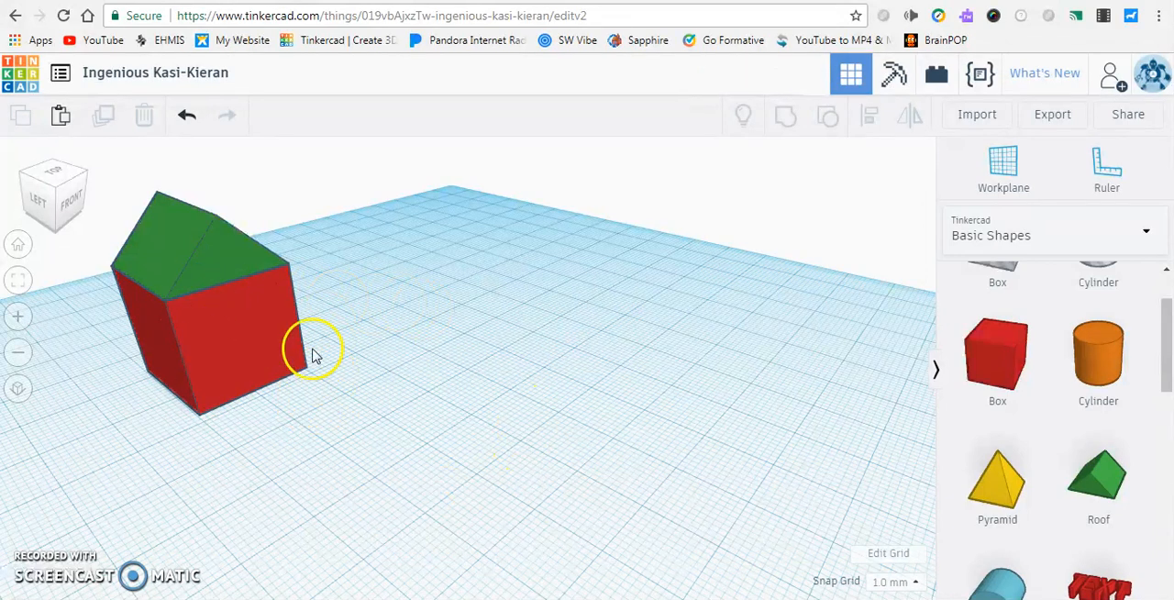
drag(266, 330, 539, 405)
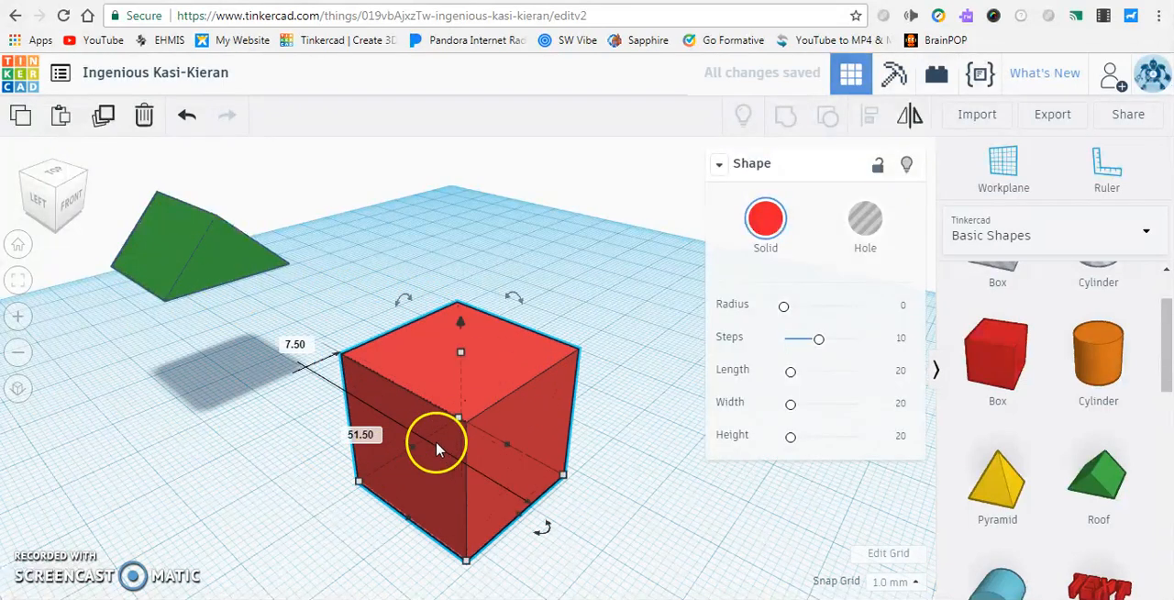
key(ctrl+z)
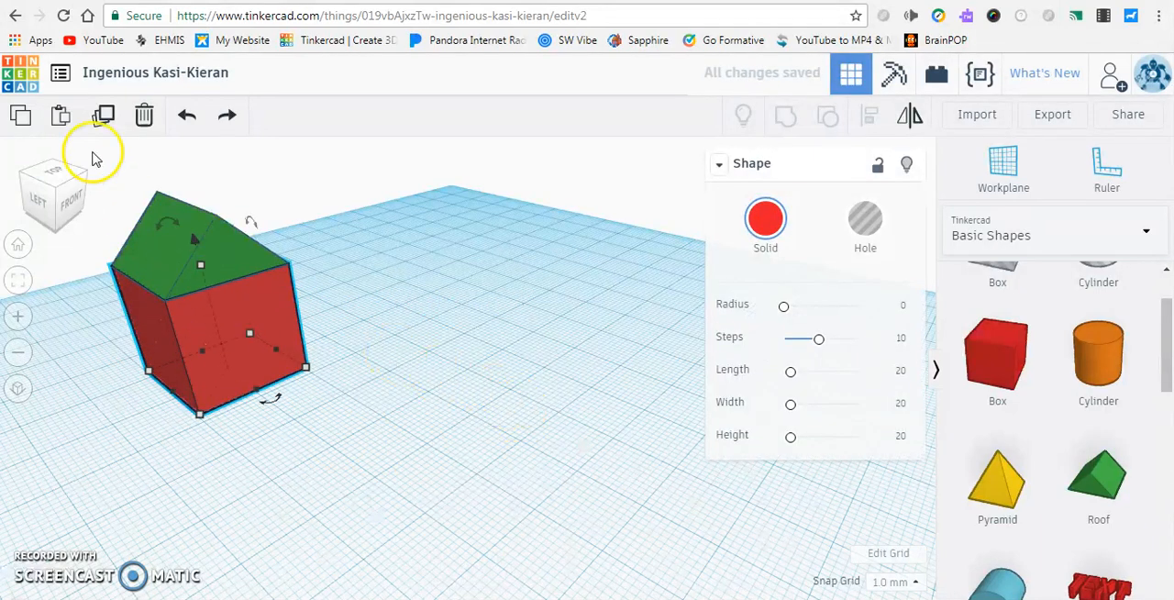
Select the red box and green roof together and group them into one house shape
drag(121, 172, 366, 407)
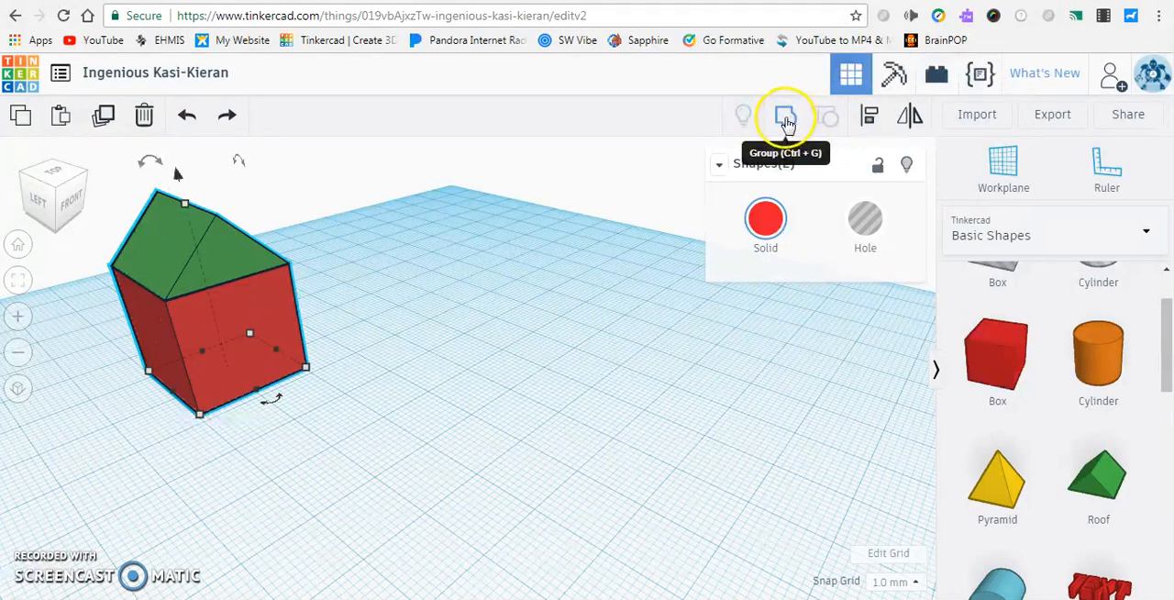
click(787, 122)
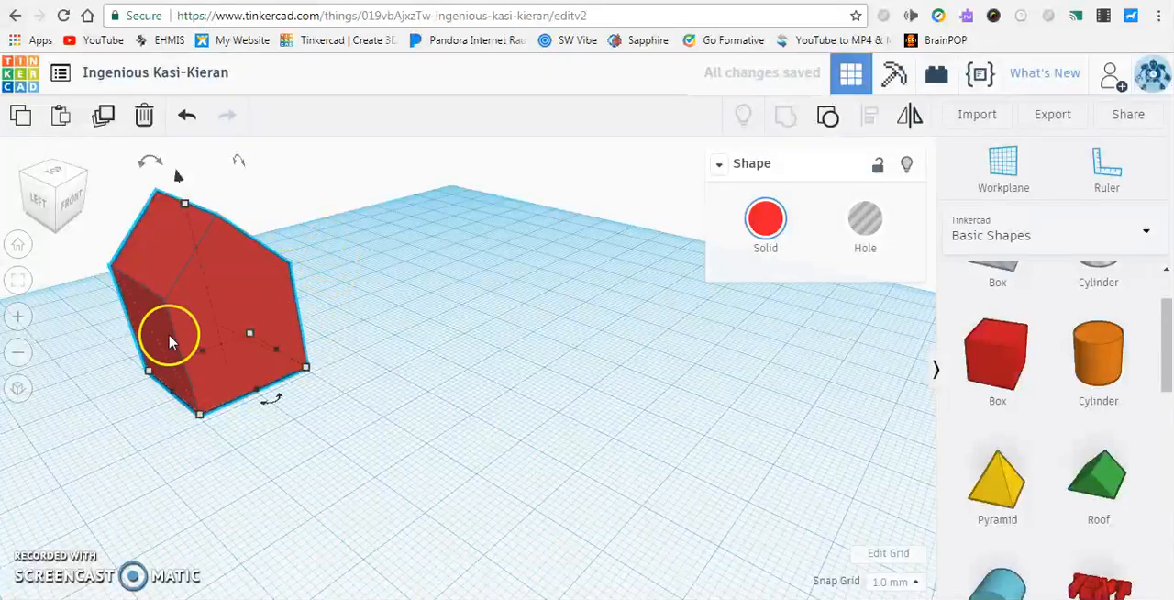
right_drag(152, 343, 189, 338)
click(194, 345)
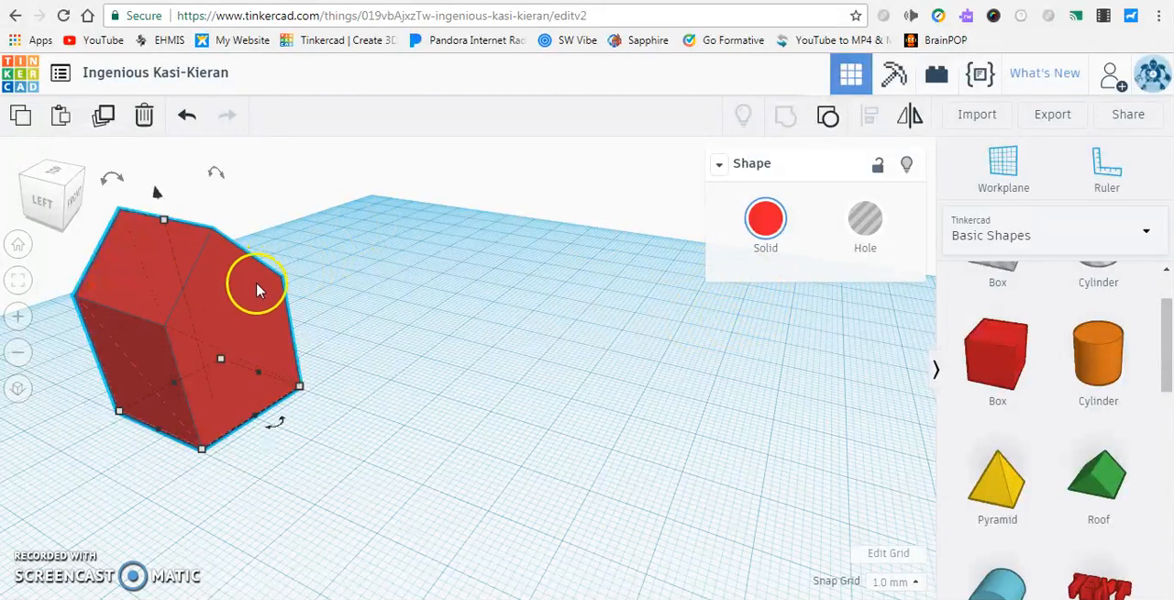
Enable the Multicolor option for the grouped house and deselect it
click(761, 252)
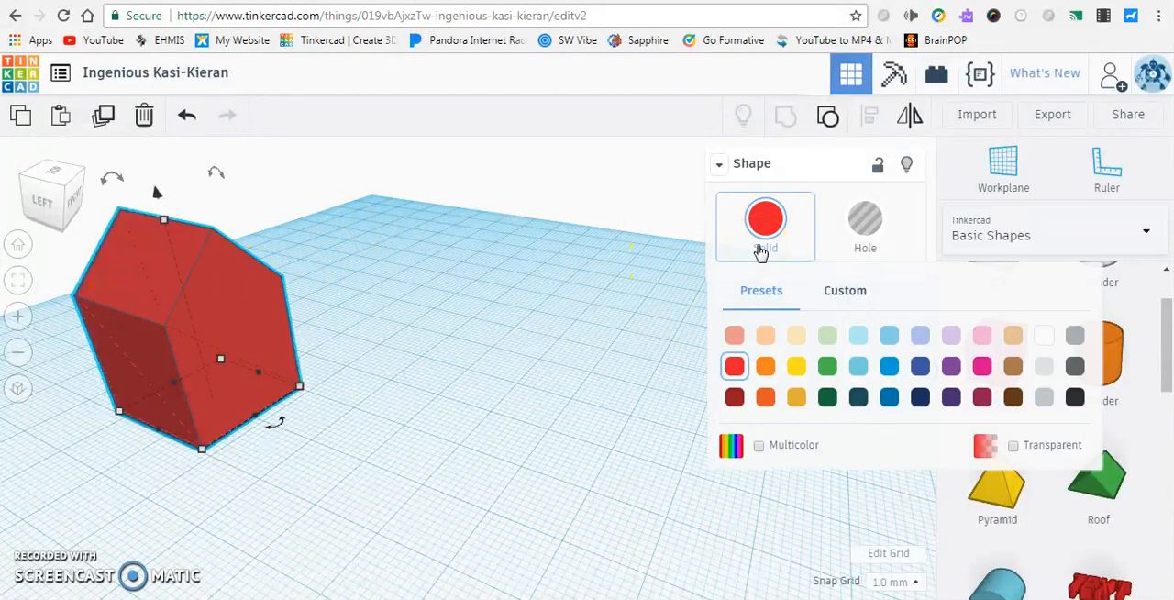
click(759, 446)
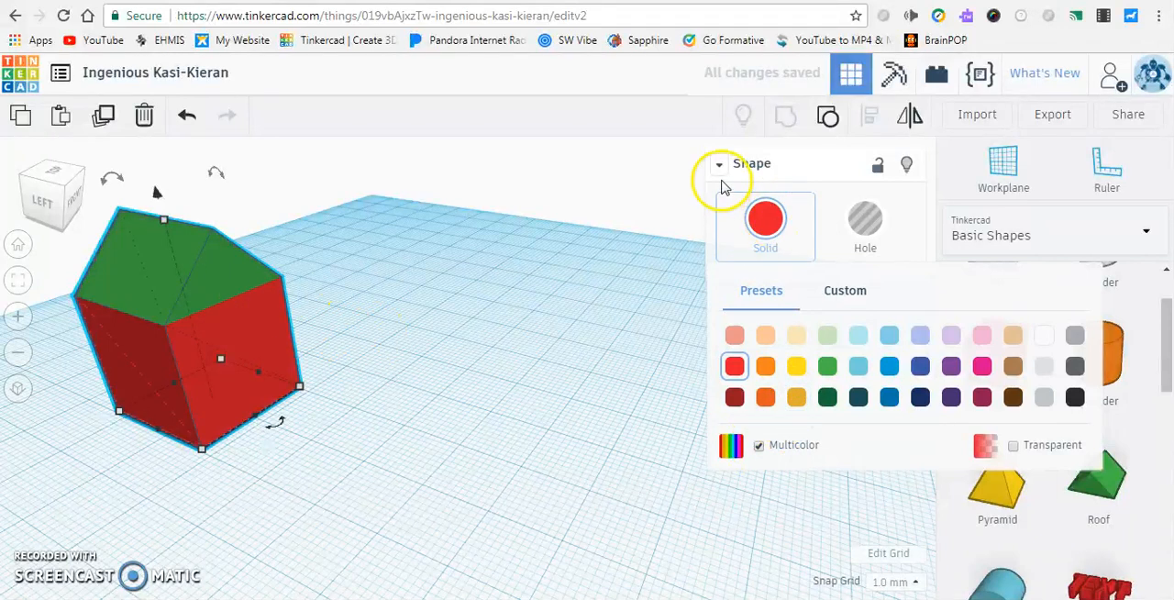
click(611, 196)
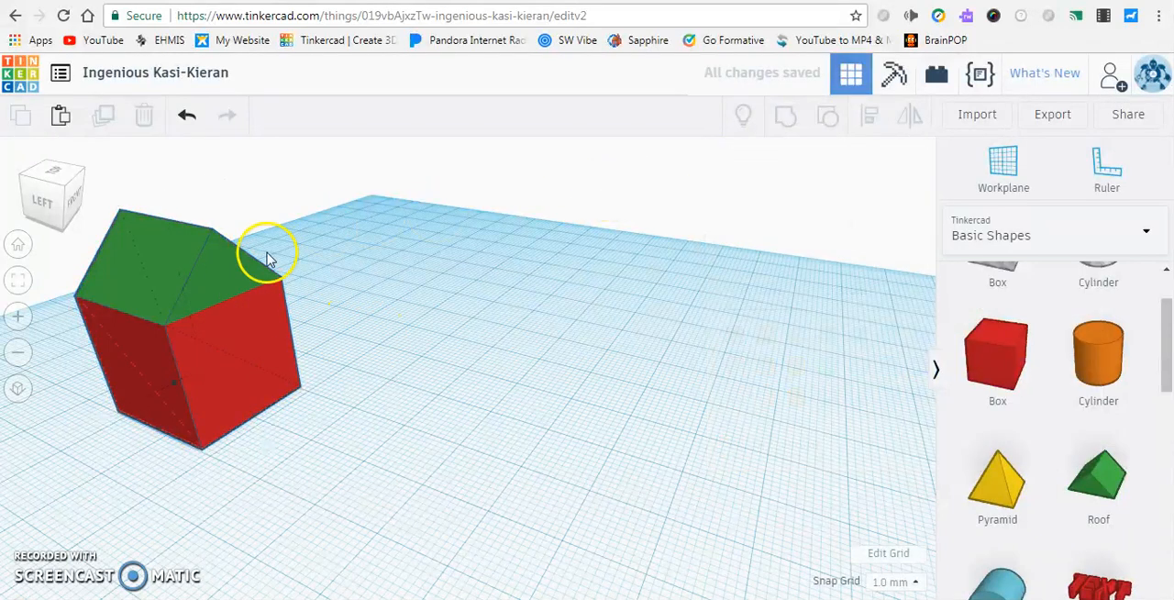
Move the grouped house as one object toward the middle of the workplane
click(202, 301)
drag(202, 301, 501, 284)
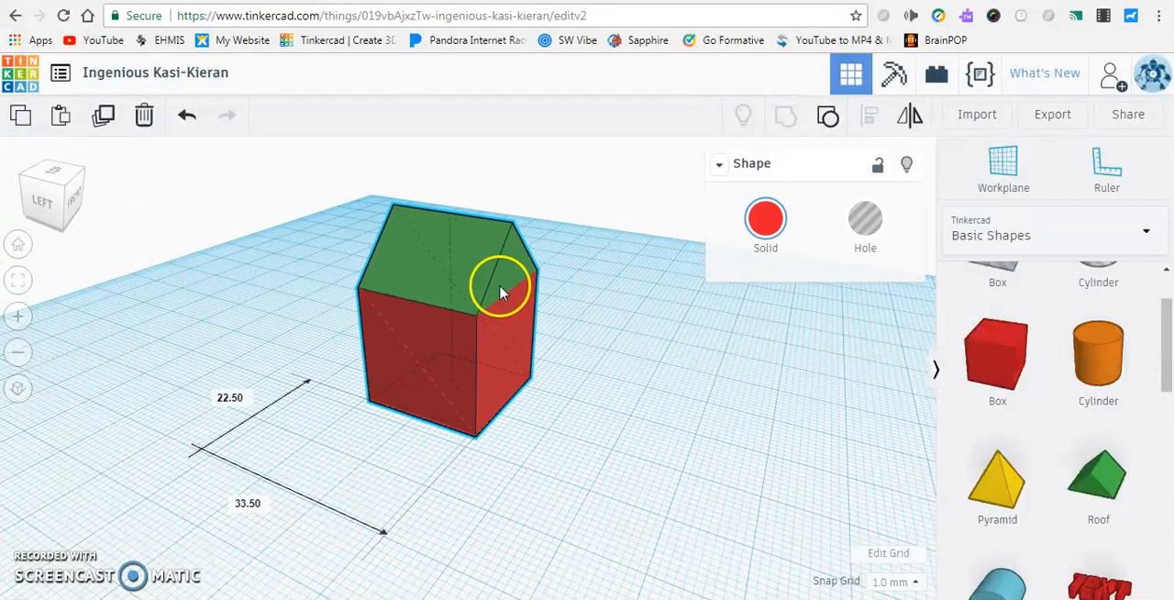
right_drag(701, 432, 502, 290)
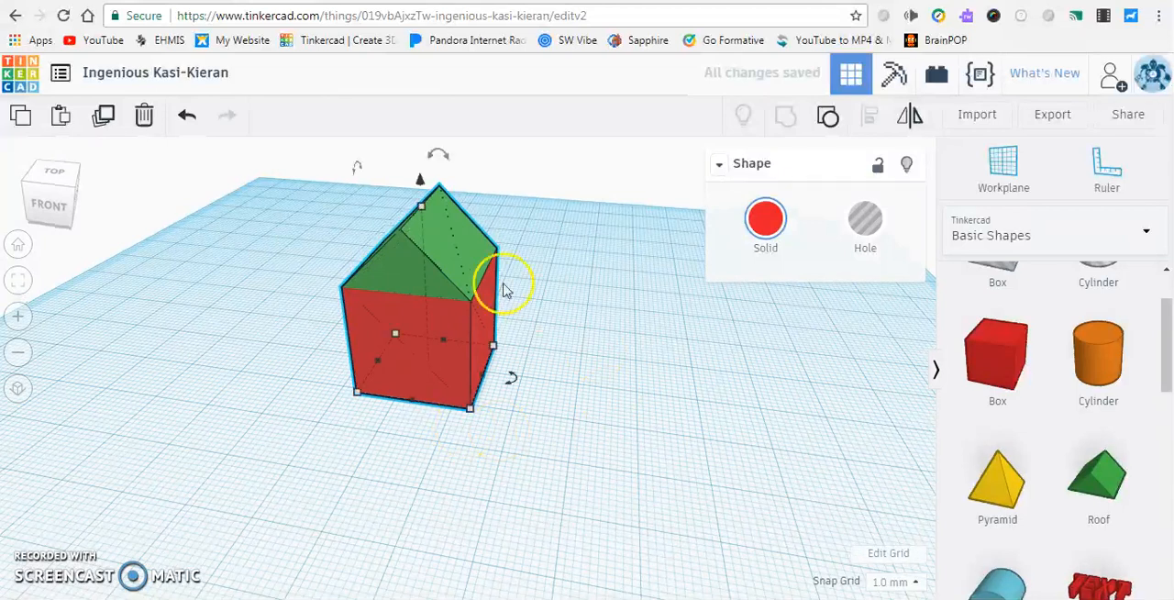
drag(450, 275, 364, 288)
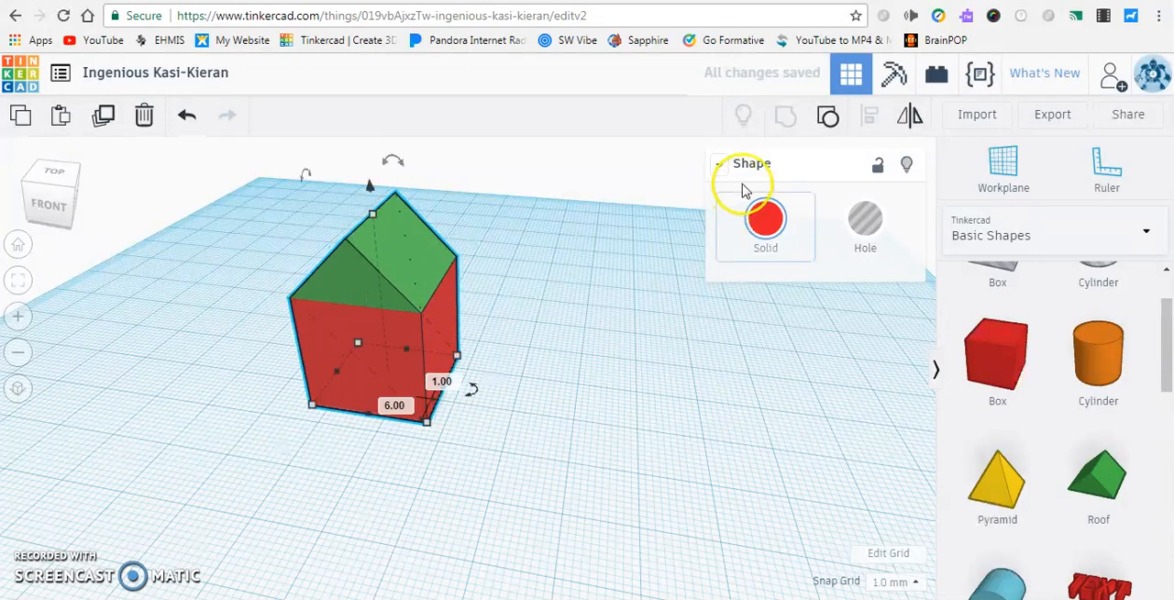
Ungroup the house, move the green roof separately from the box, and undo that move
click(835, 125)
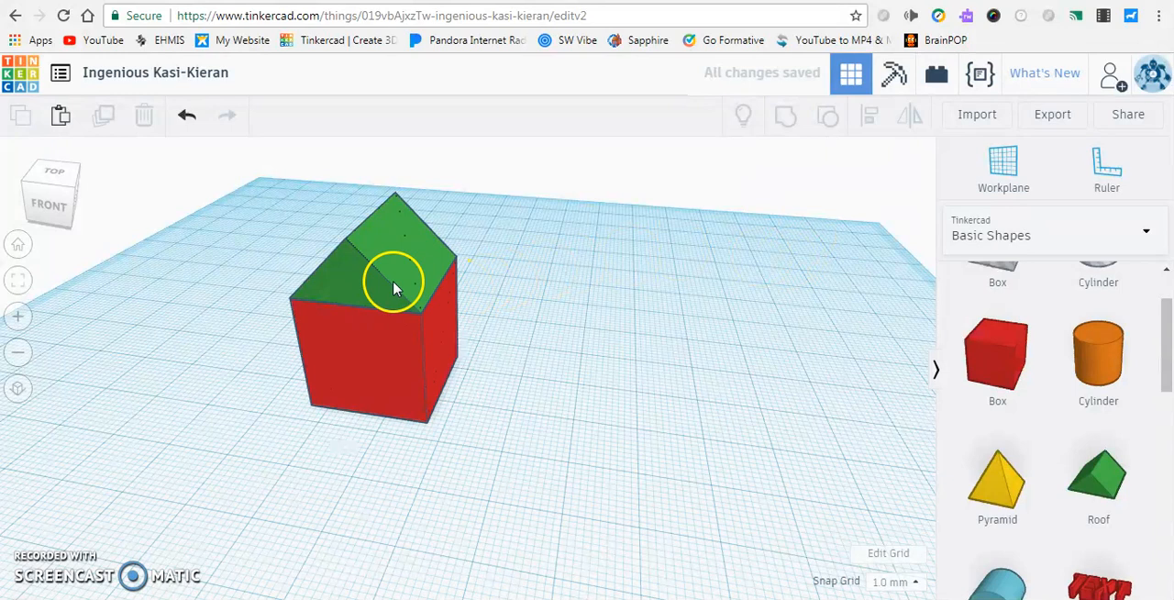
drag(398, 317, 410, 267)
key(ctrl+z)
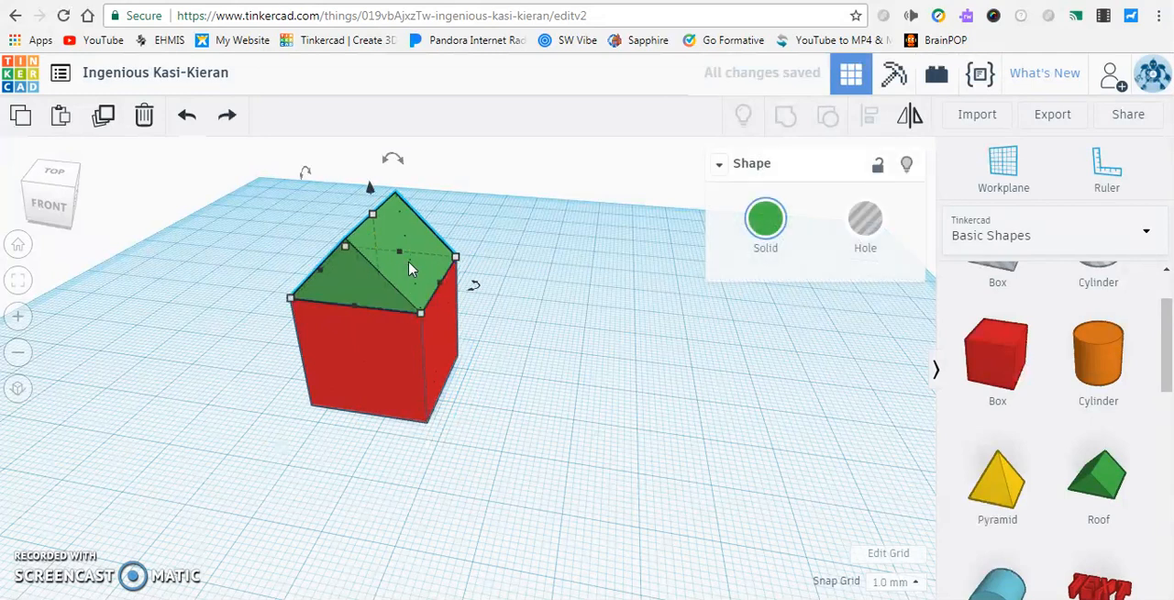
Delete the green roof and shift the red box slightly back on the workplane
key(Delete)
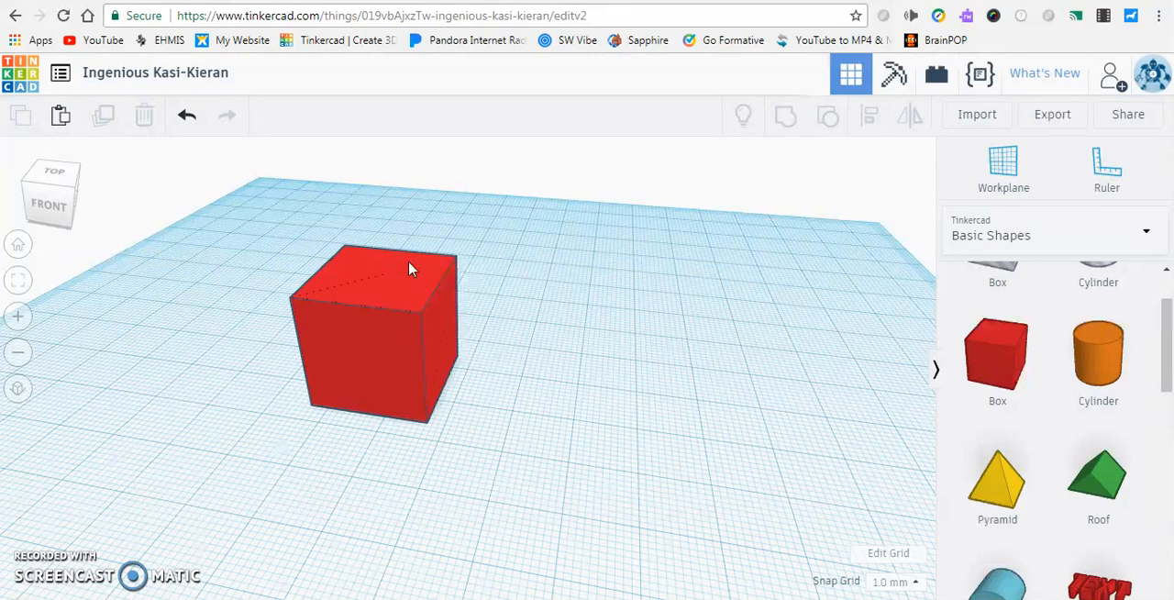
click(121, 459)
right_drag(404, 224, 446, 239)
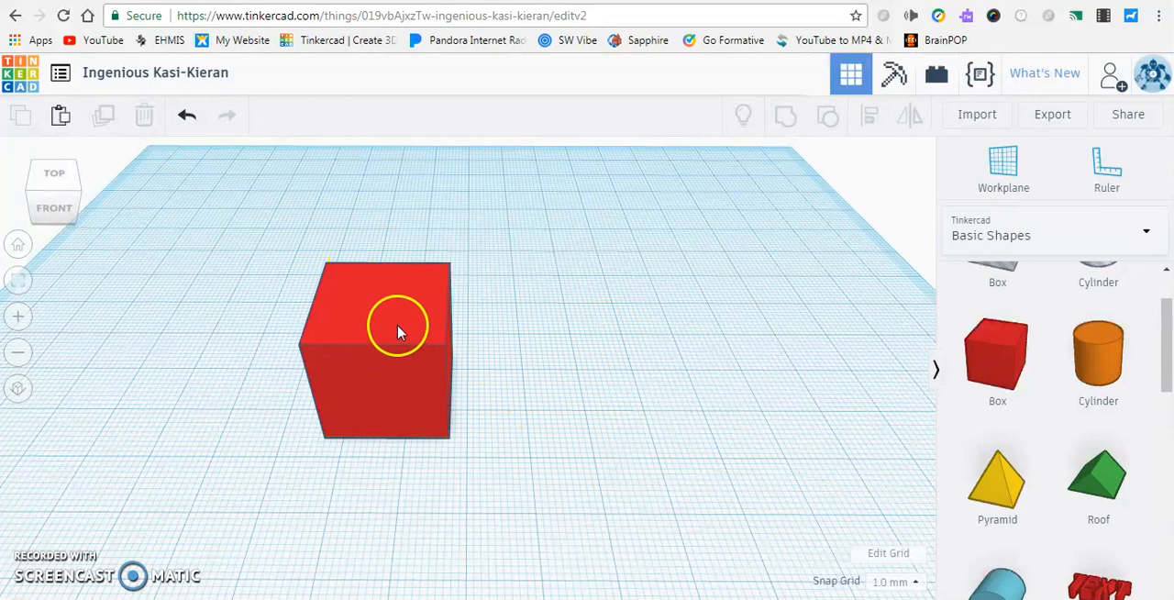
drag(407, 341, 394, 315)
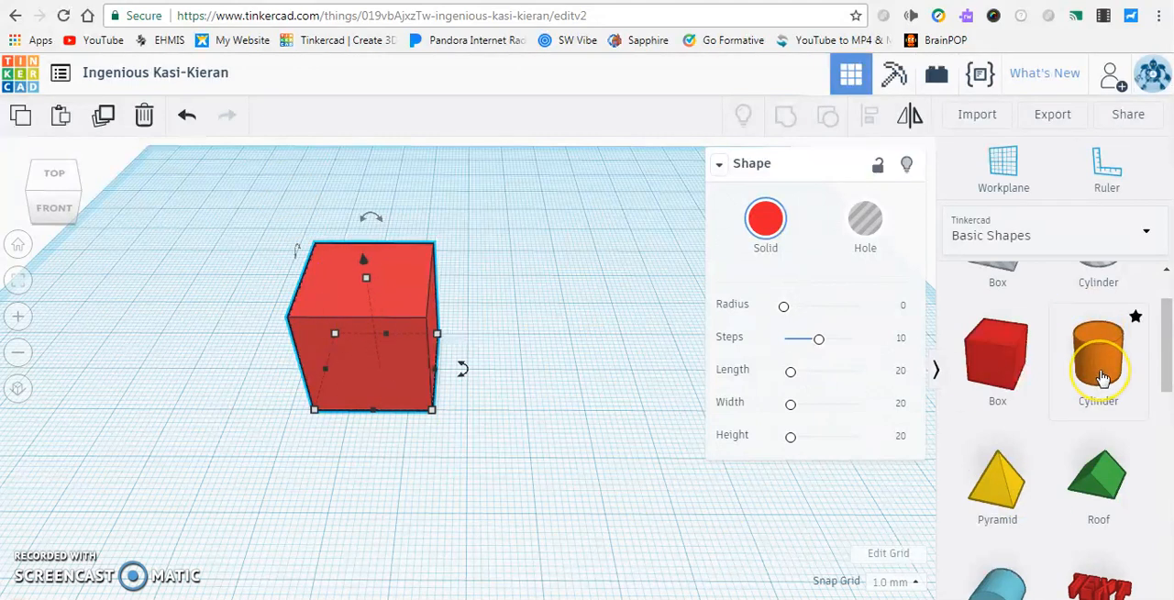
Place an orange cylinder stretched taller than the red box, and move it 27 mm sideways and 3 mm along depth into the box
drag(1103, 378, 531, 386)
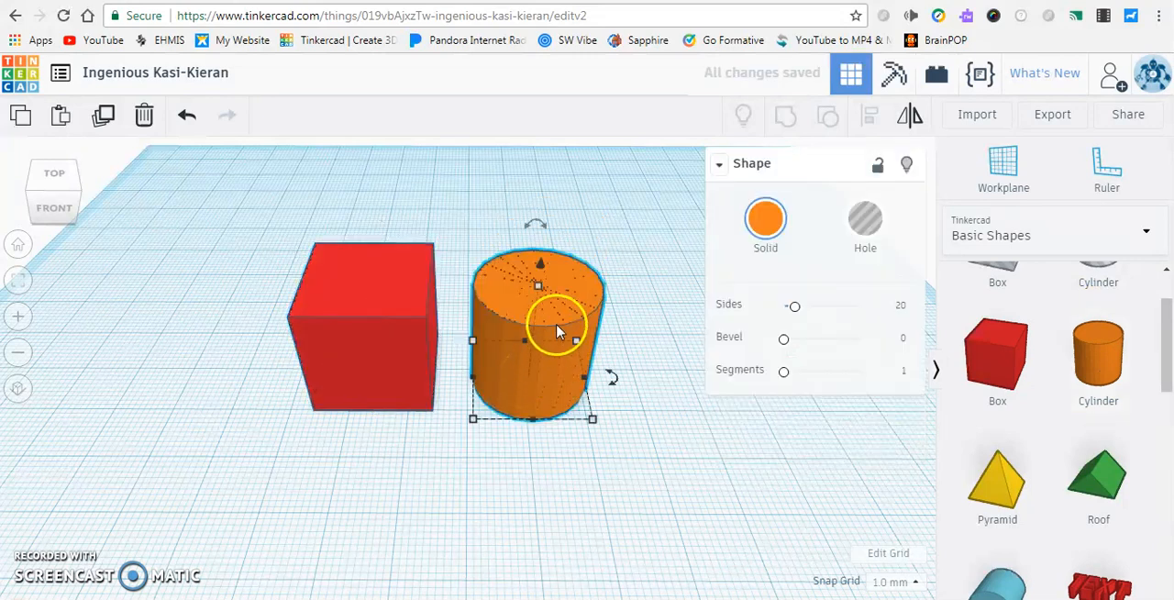
drag(542, 287, 545, 236)
drag(545, 318, 349, 309)
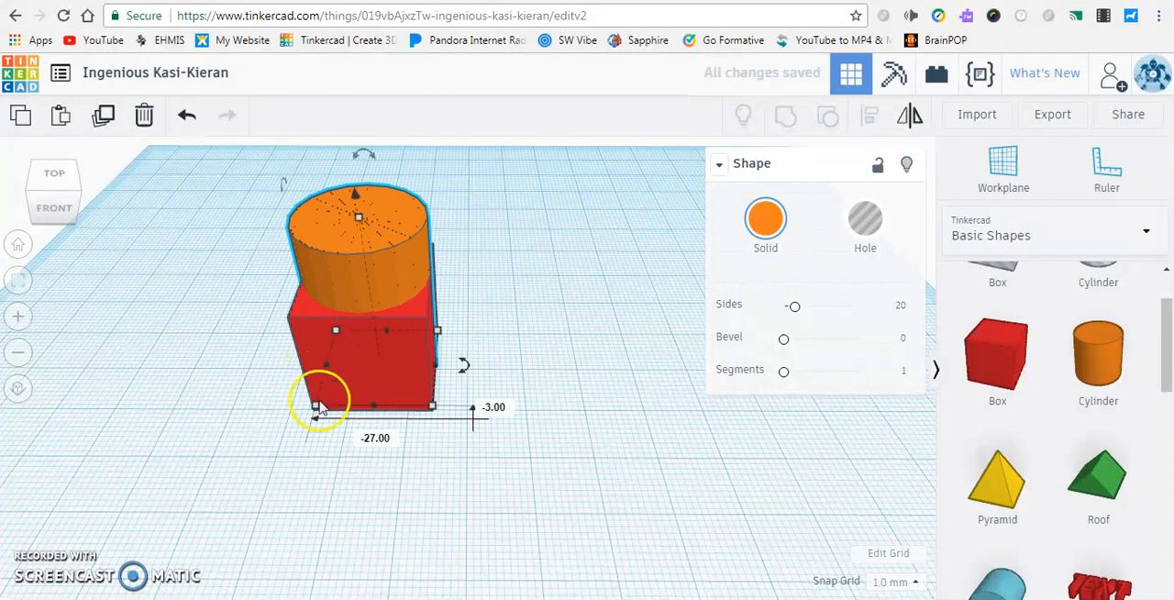
Narrow the cylinder's base to fit within the box's top face, and raise its top slightly above the box
mouse_move(315, 405)
drag(315, 409, 367, 346)
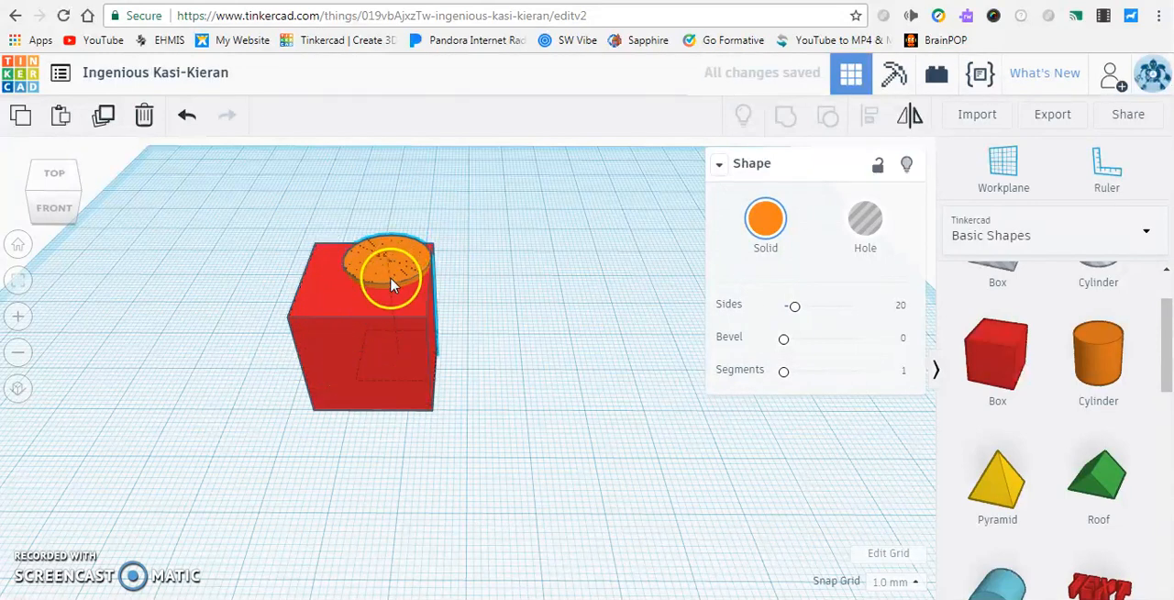
drag(391, 285, 387, 292)
right_drag(529, 333, 548, 321)
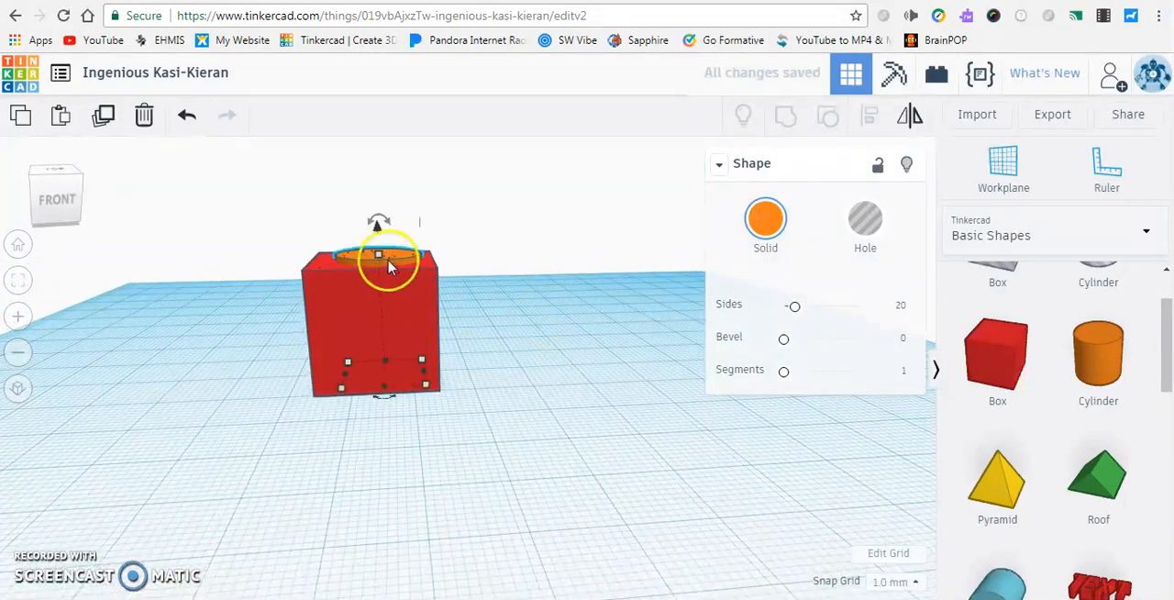
drag(386, 258, 460, 249)
right_drag(461, 249, 475, 308)
Align the orange cylinder and the red box so they are centred sideways
drag(280, 253, 496, 408)
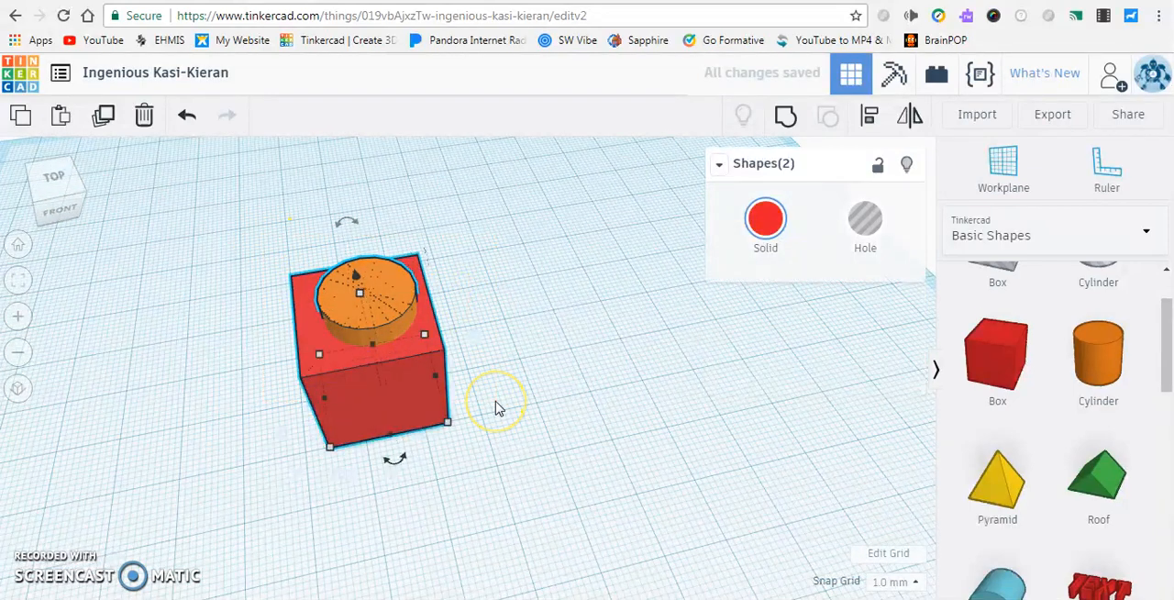
click(870, 121)
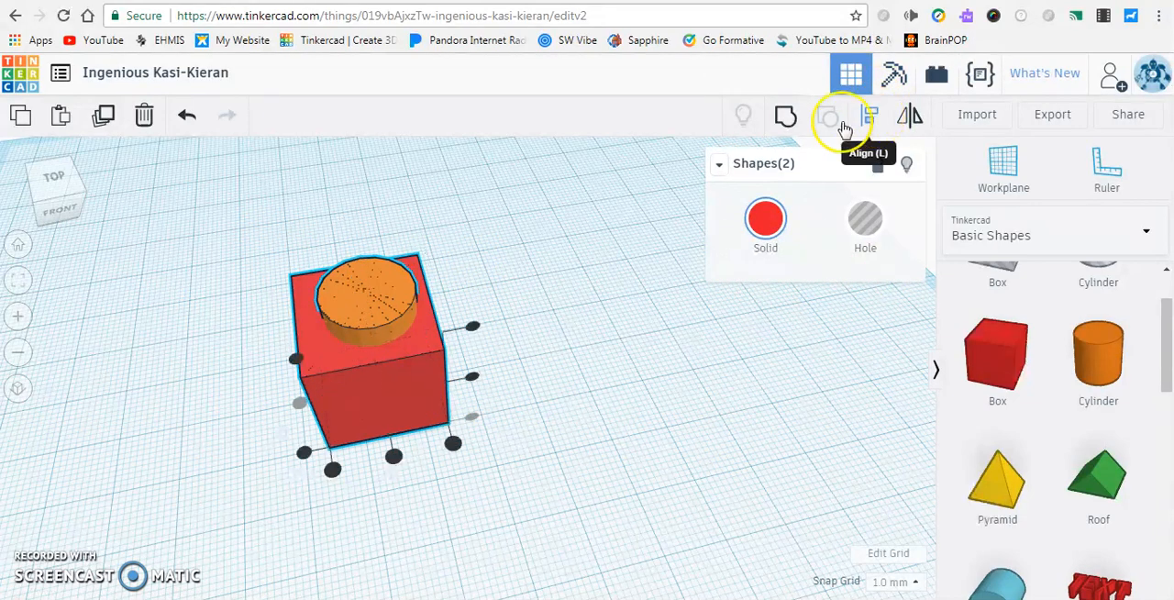
click(393, 456)
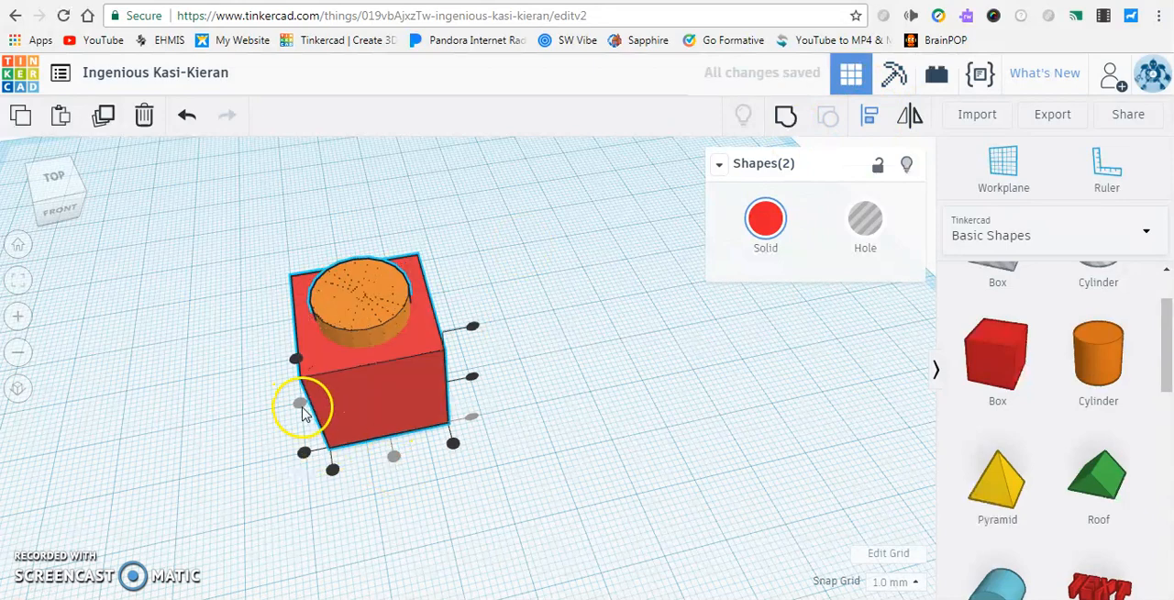
click(629, 398)
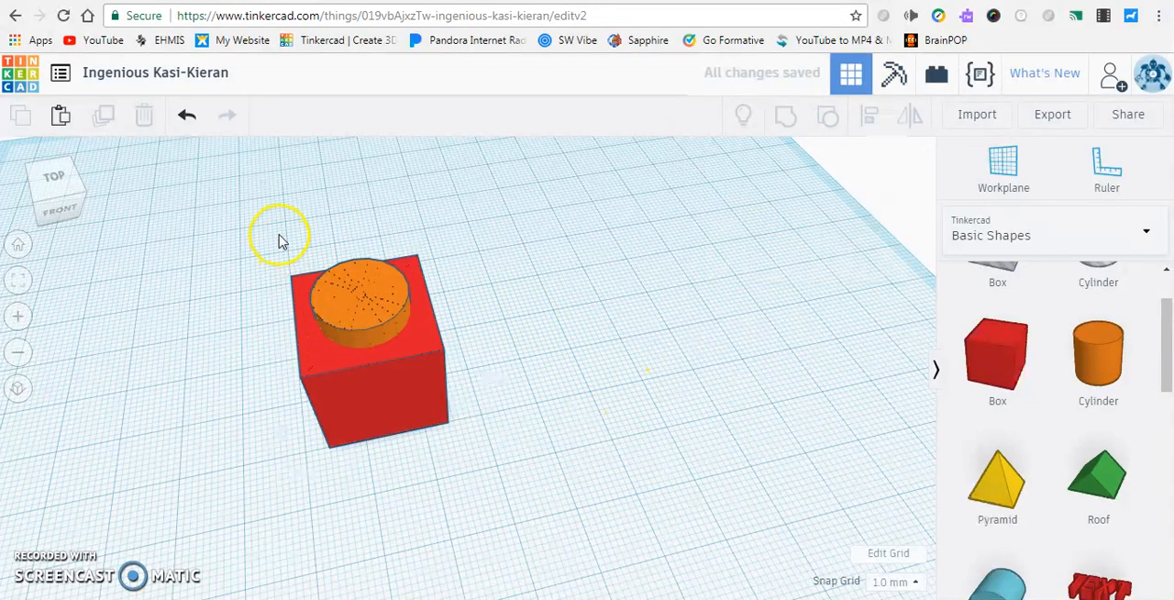
Turn the orange cylinder into a hole and group it with the red box to cut a round opening
click(359, 291)
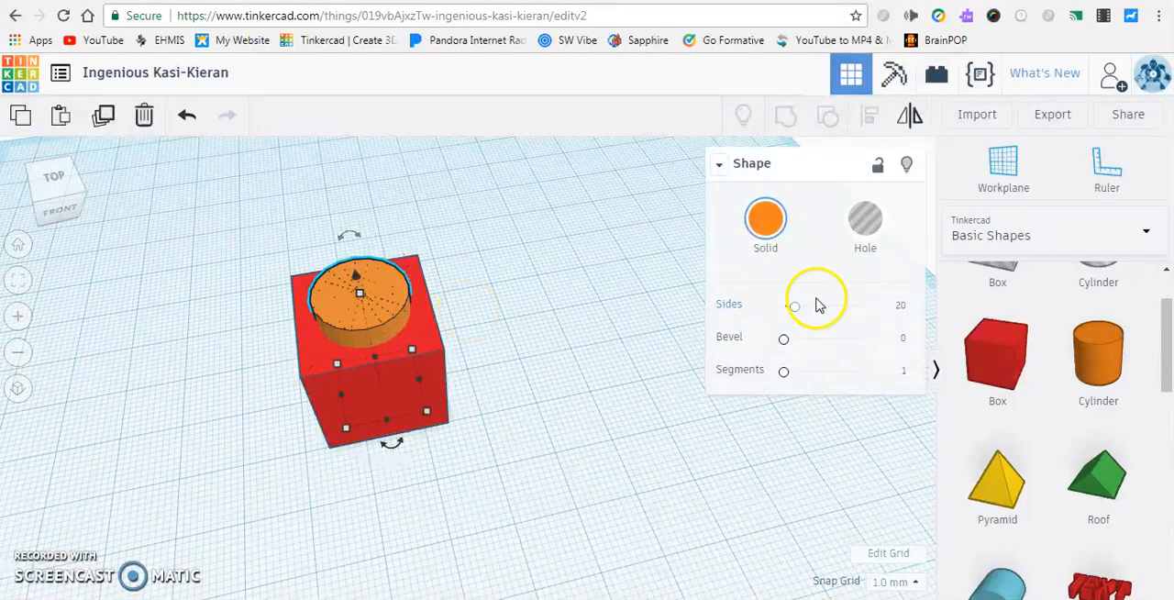
click(867, 243)
right_drag(490, 288, 480, 370)
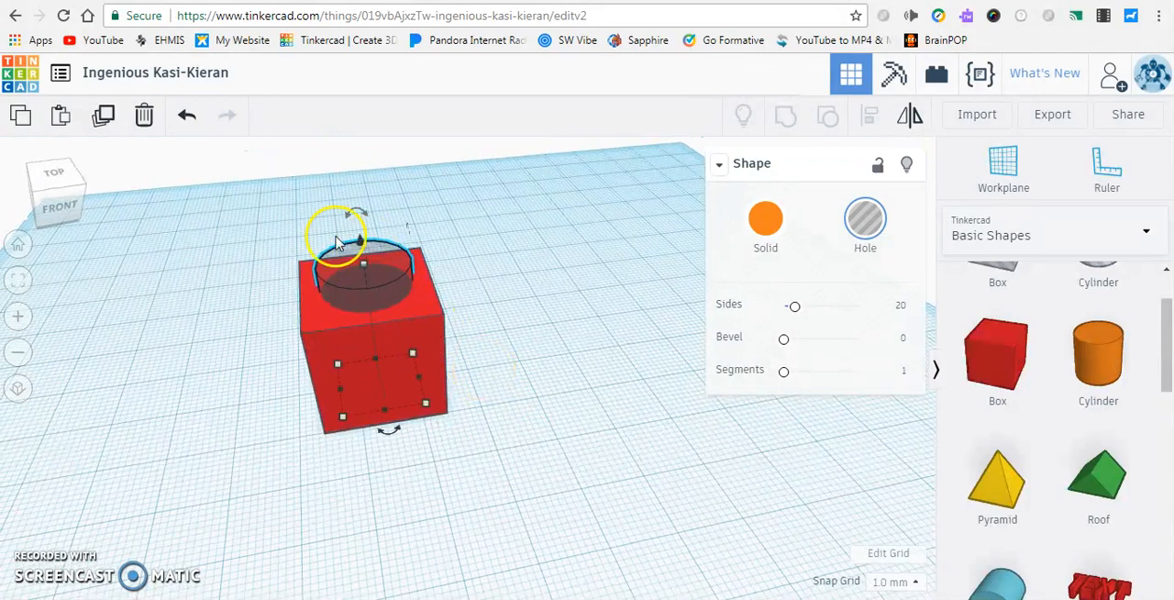
drag(273, 303, 563, 451)
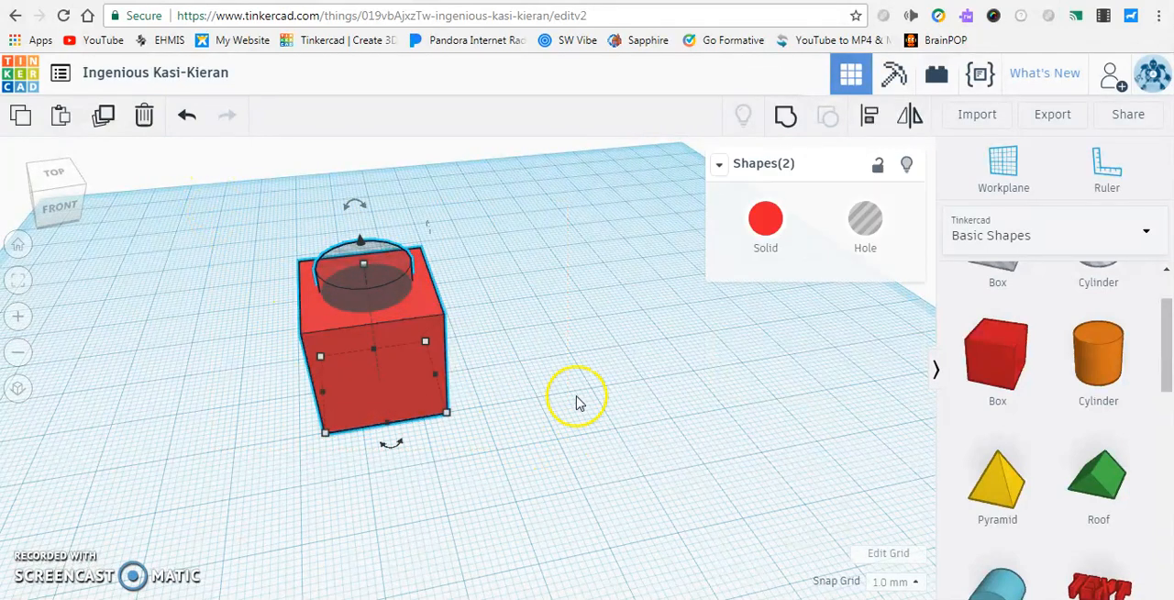
click(778, 118)
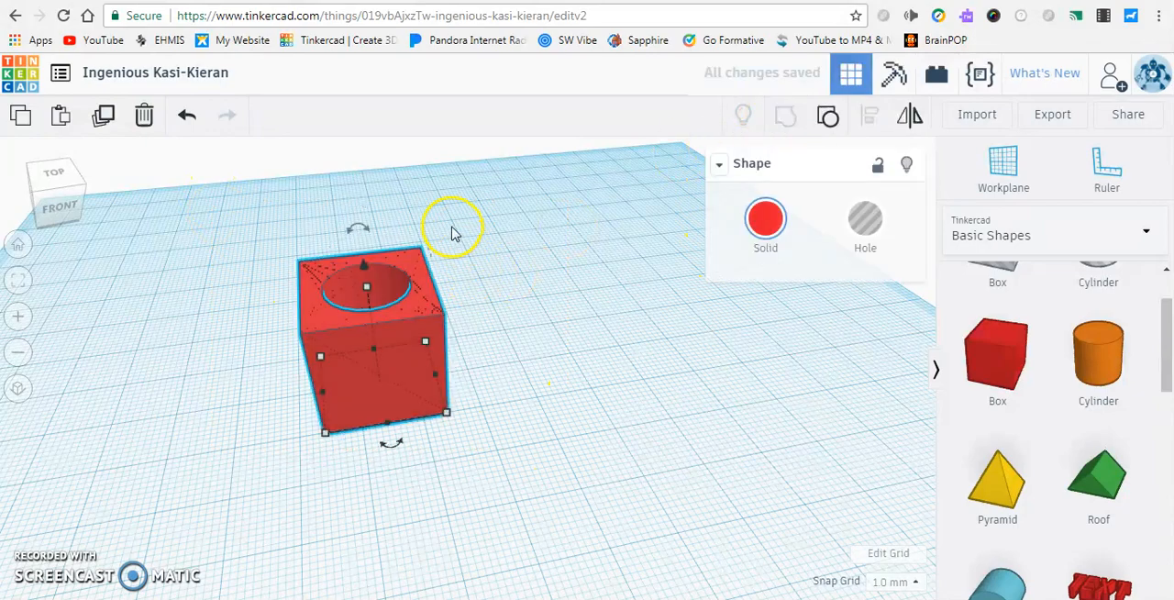
right_drag(453, 217, 390, 358)
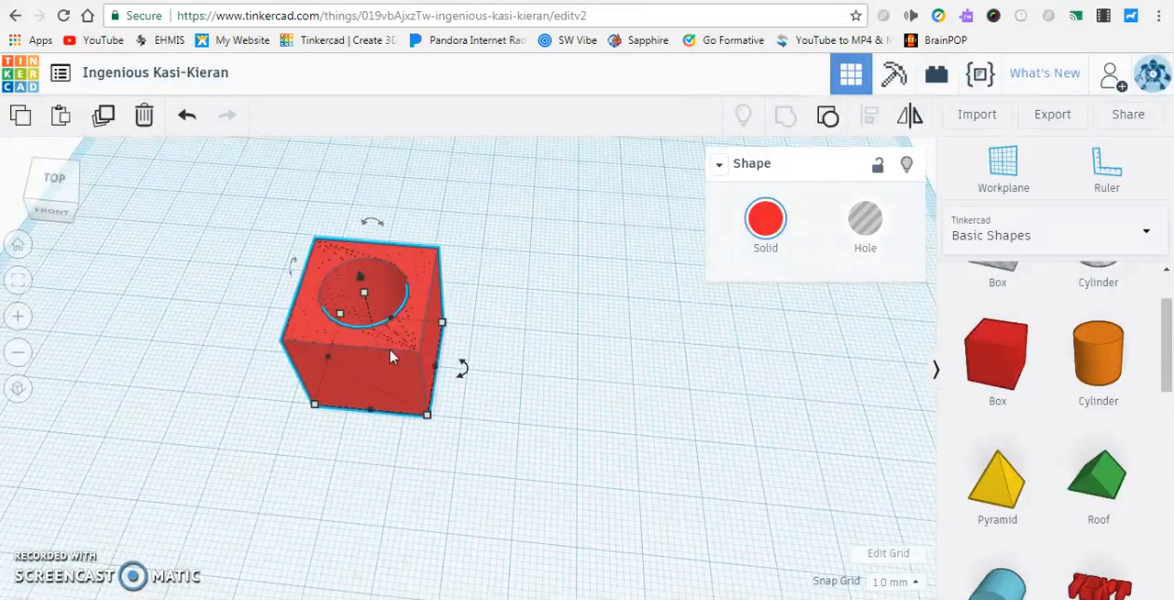
Delete the hollowed box and place a yellow pyramid on the workplane
key(Delete)
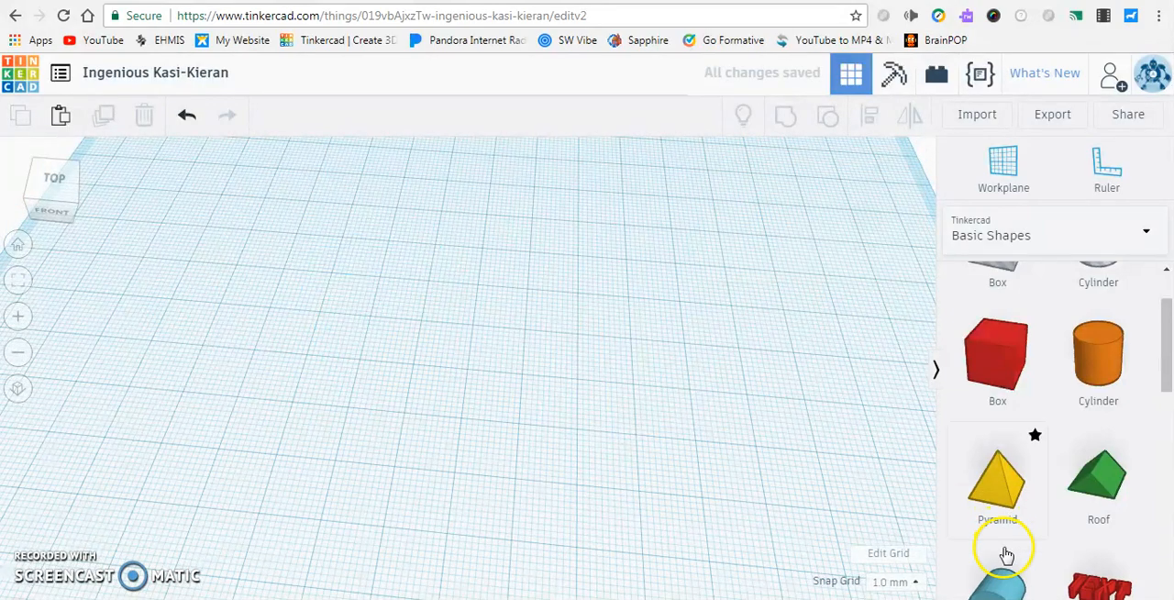
click(1009, 491)
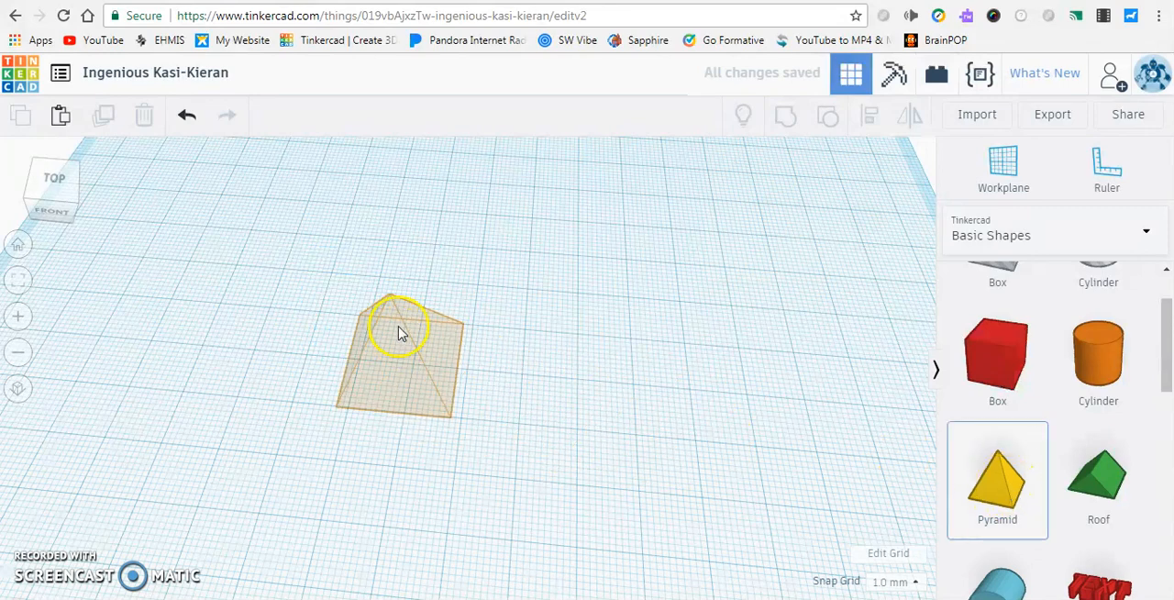
click(424, 310)
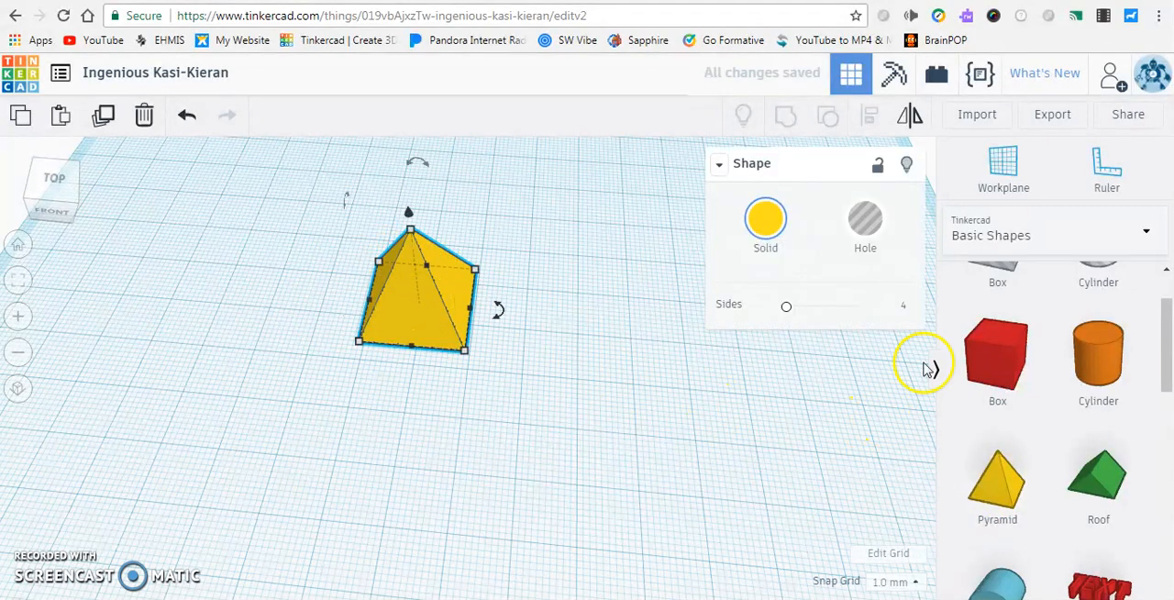
Place a box about 24 mm wide as a hole overlapping the pyramid's right part, moving it 12 mm sideways and 8 mm back
click(991, 353)
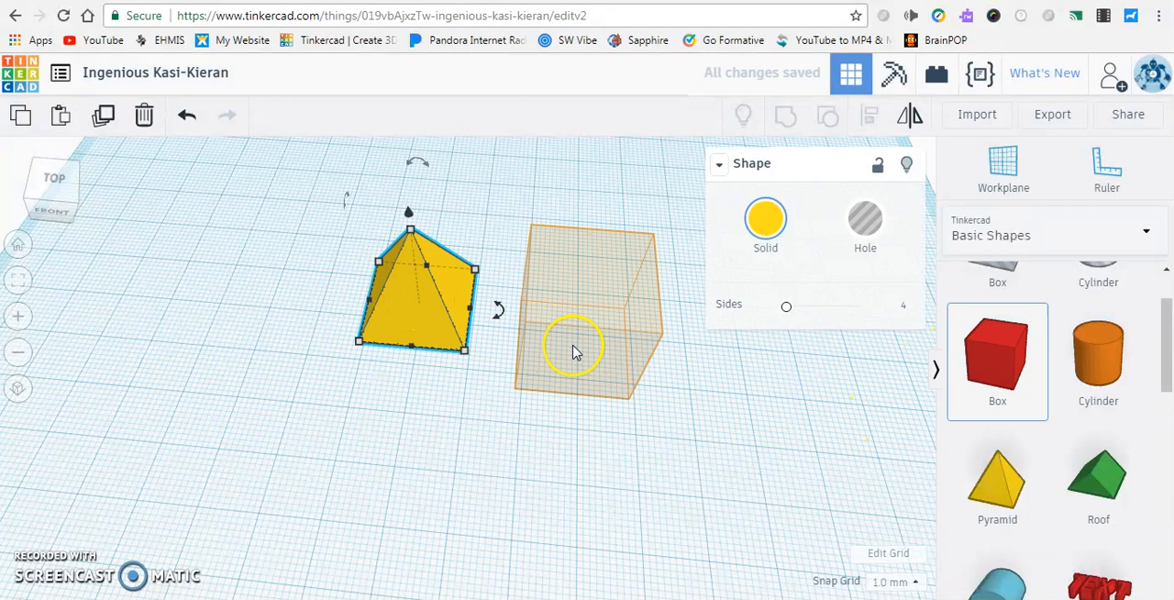
click(576, 353)
drag(628, 400, 660, 444)
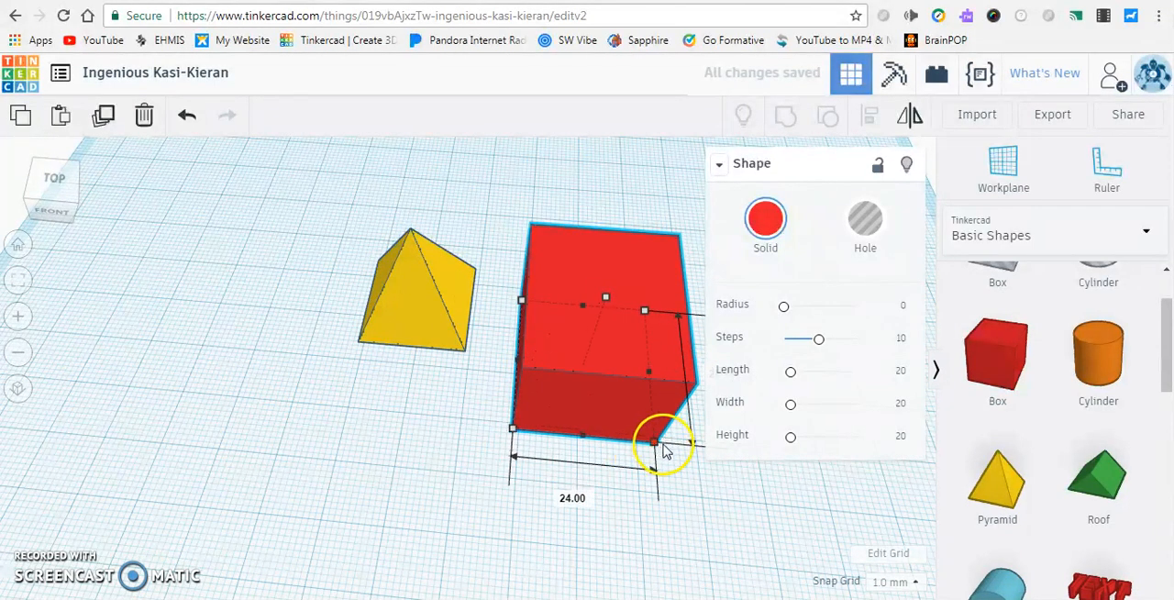
drag(612, 305, 502, 264)
click(866, 225)
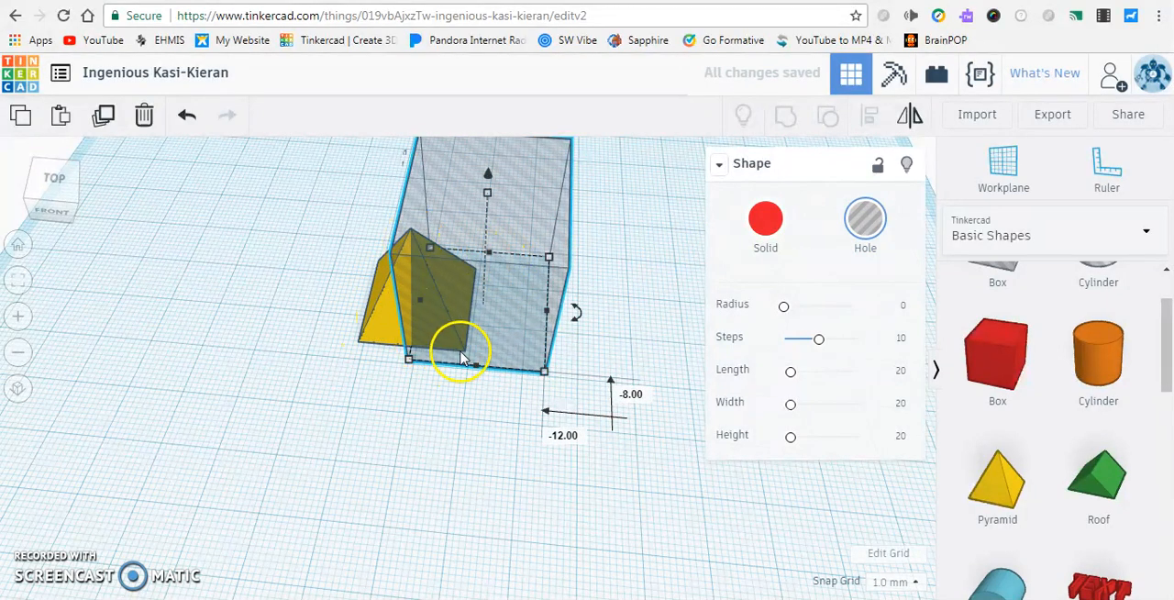
Group the box hole with the pyramid to cut it, and move the remaining piece 15 mm sideways and 14 mm forward
right_drag(248, 327, 281, 220)
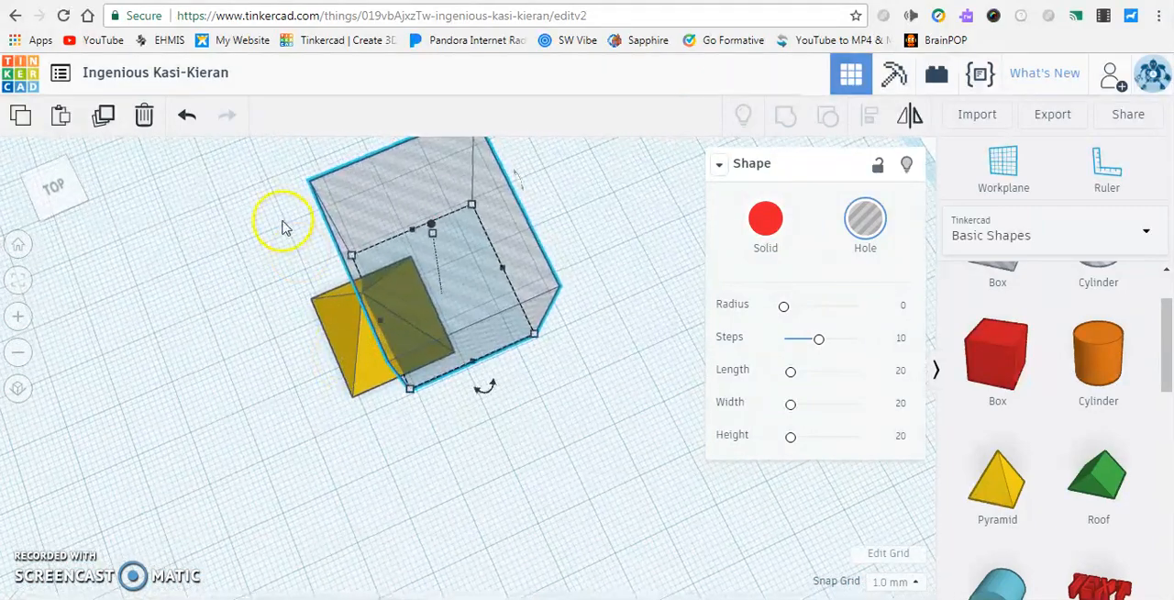
drag(196, 181, 489, 449)
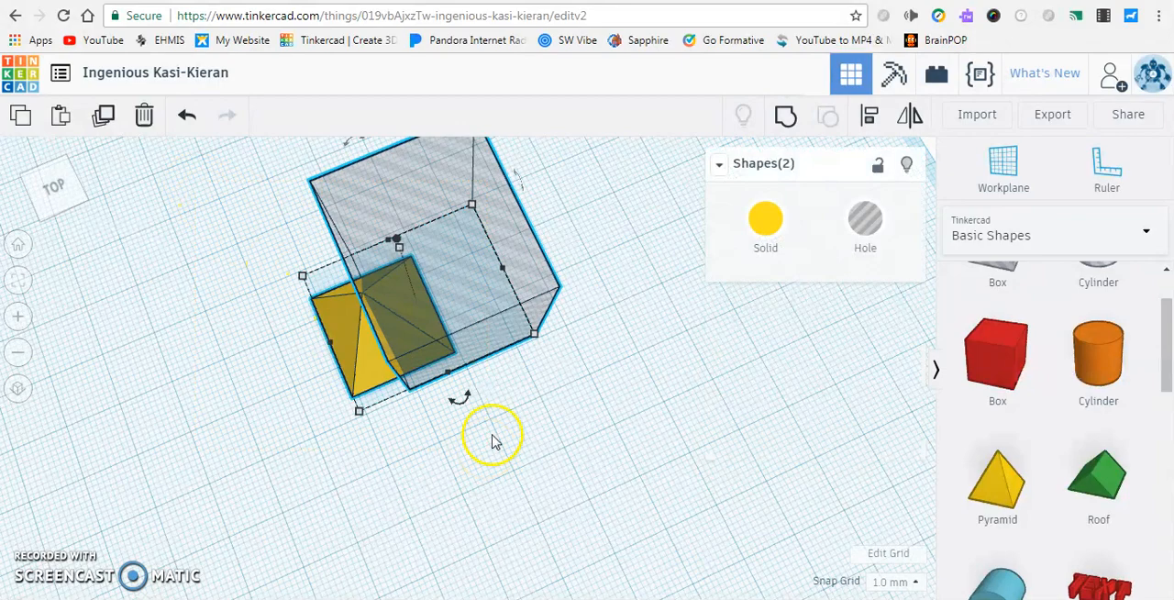
click(793, 120)
right_drag(538, 270, 438, 313)
drag(398, 299, 487, 323)
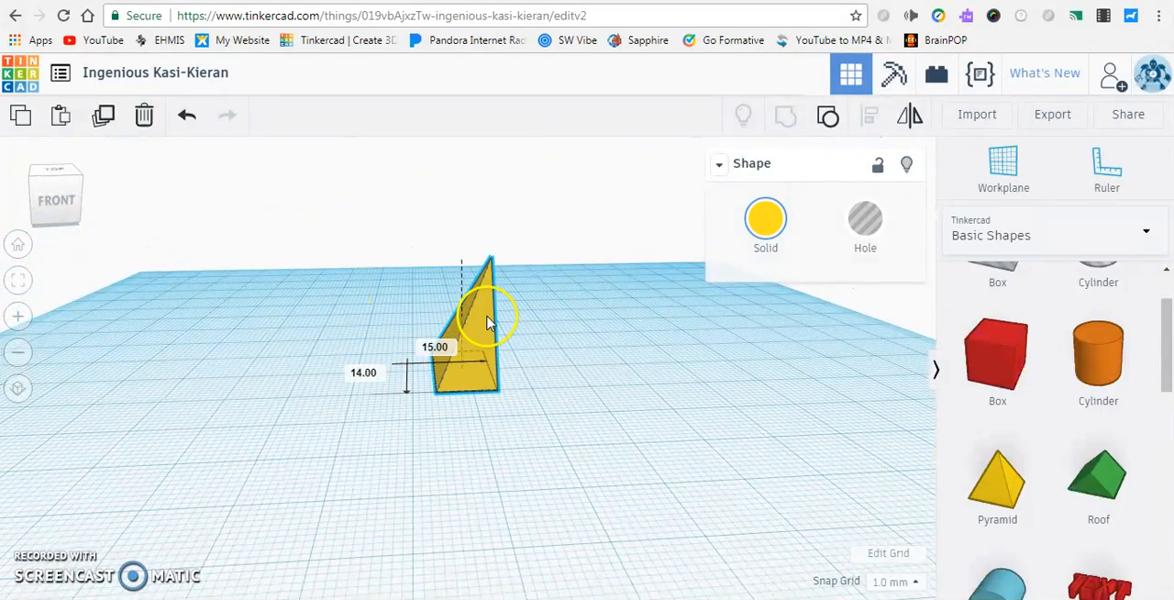
Place a raised box as a hole over the cut pyramid's upper part, moving it 19 mm sideways and 11 mm along depth
drag(998, 346, 577, 314)
drag(580, 218, 492, 324)
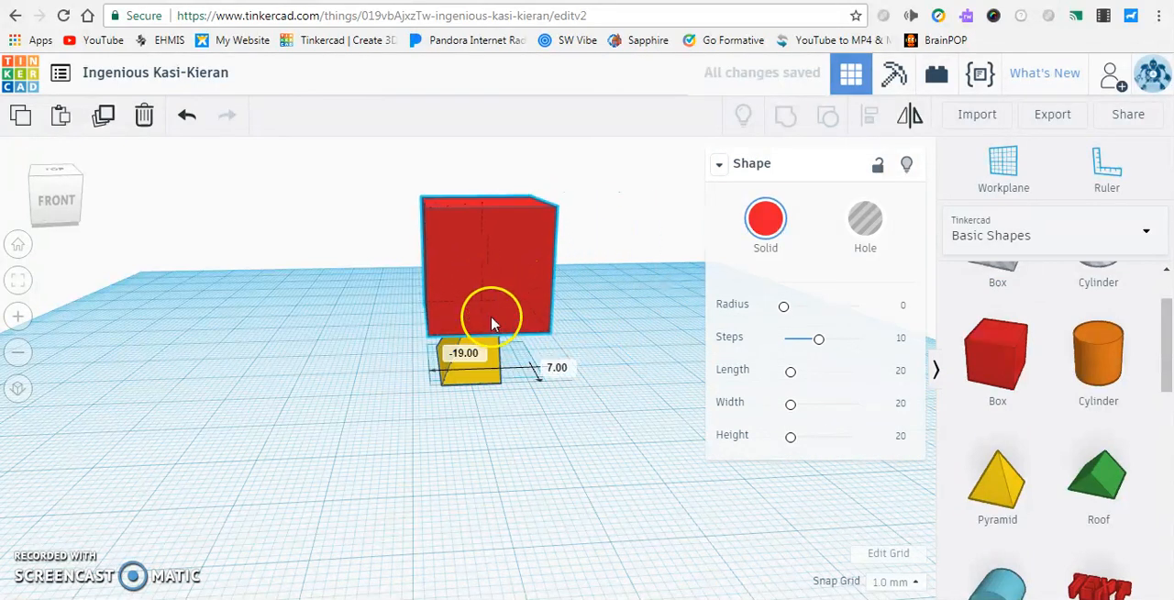
click(865, 218)
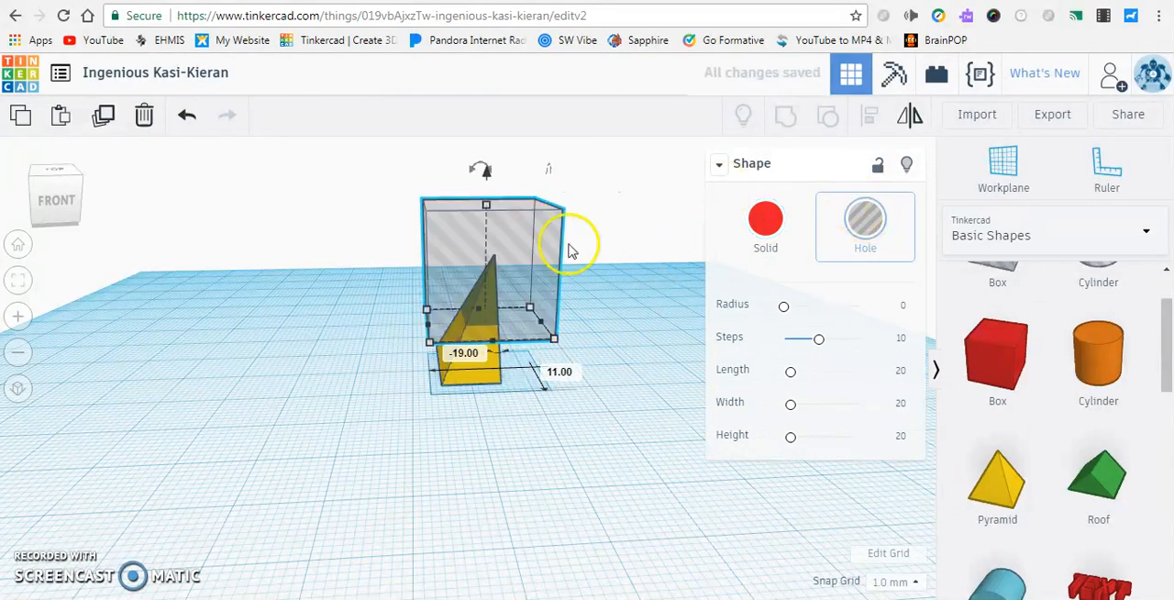
Group the raised box hole with the cut pyramid to slice off its pointed top
drag(530, 404, 591, 414)
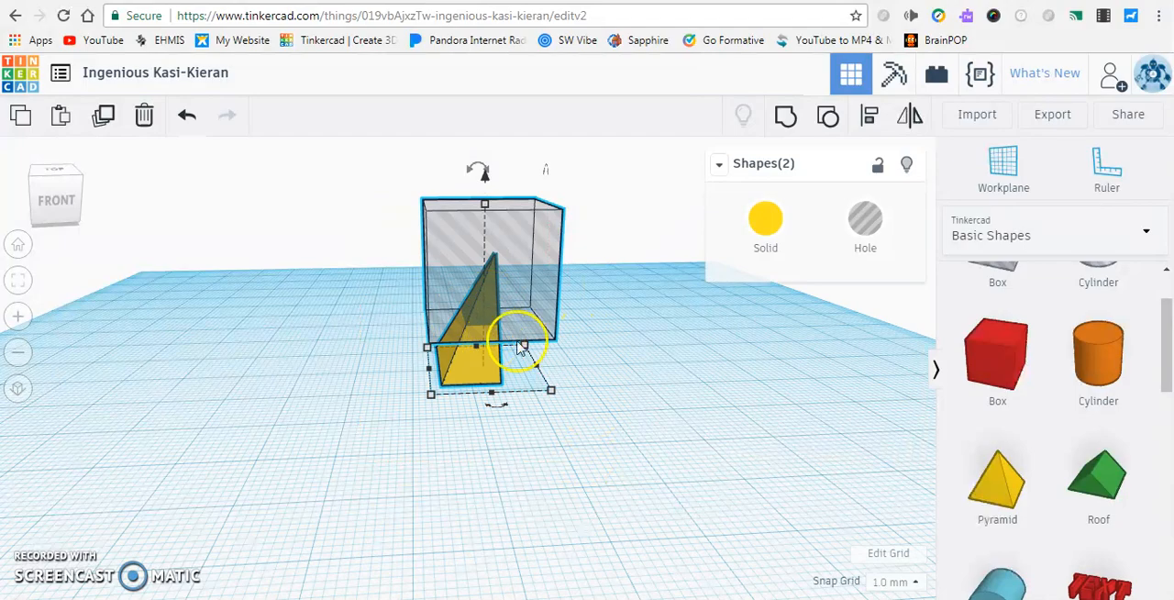
click(785, 117)
right_drag(399, 320, 321, 333)
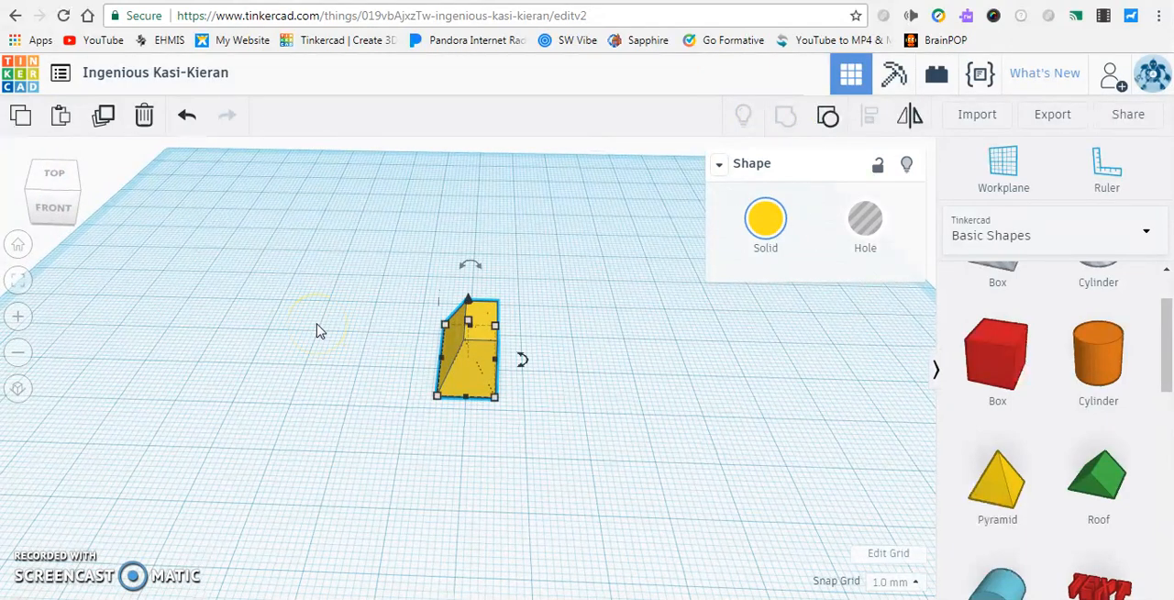
right_drag(613, 343, 367, 323)
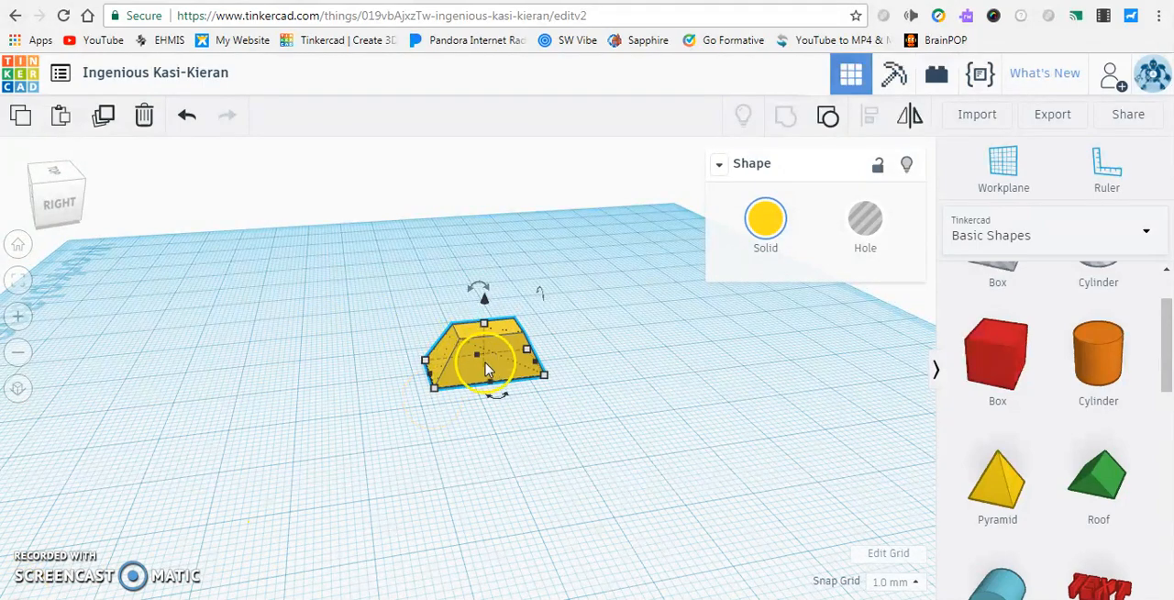
right_drag(561, 350, 251, 327)
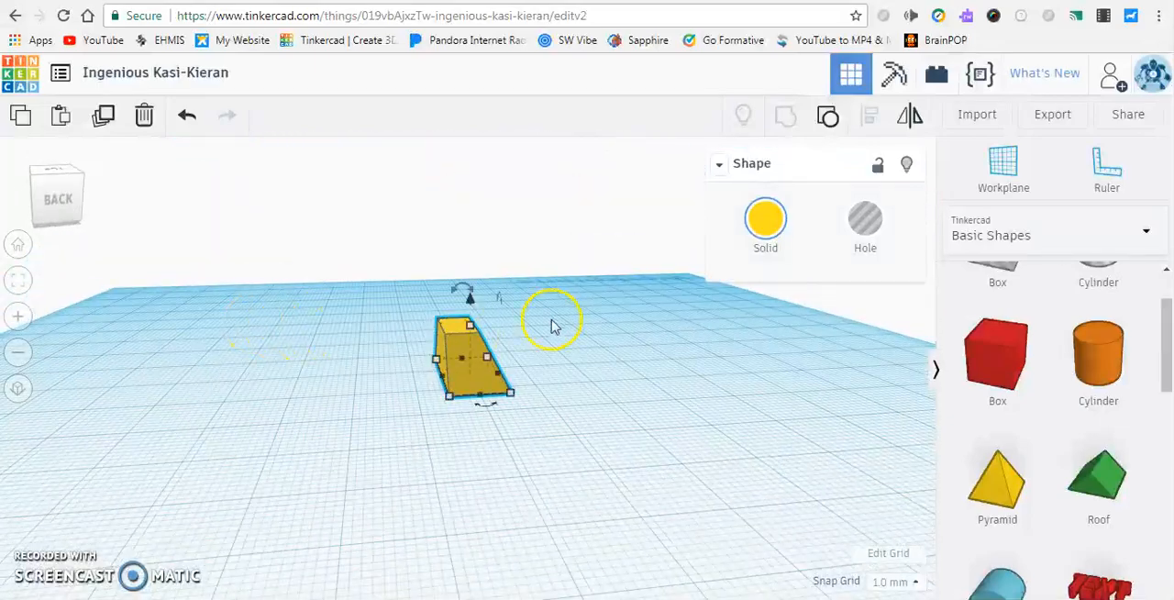
right_drag(554, 340, 427, 367)
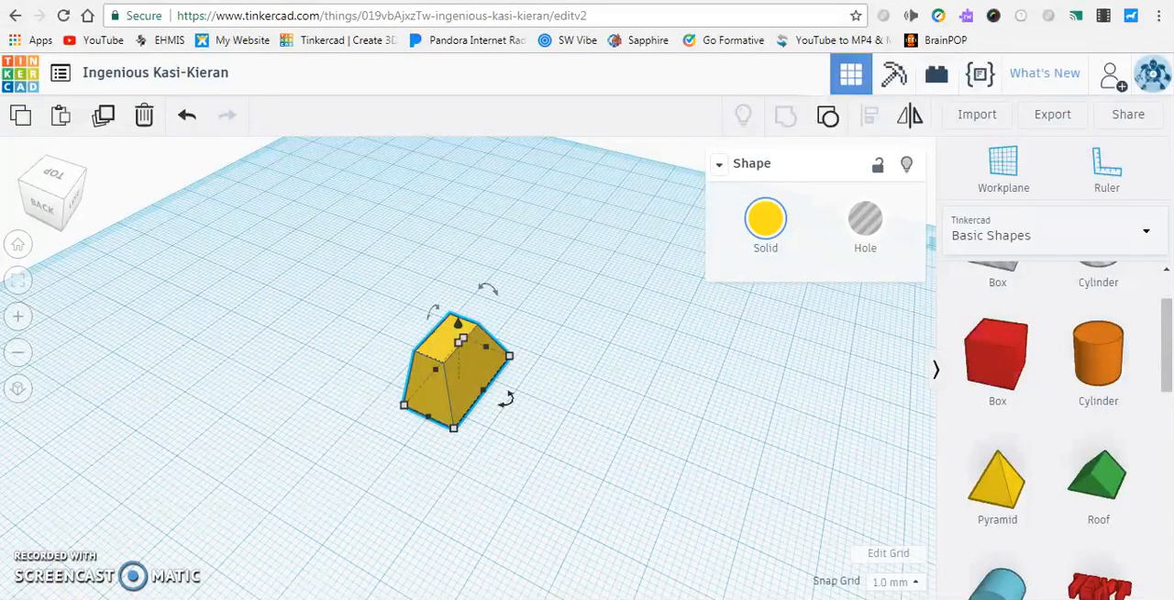